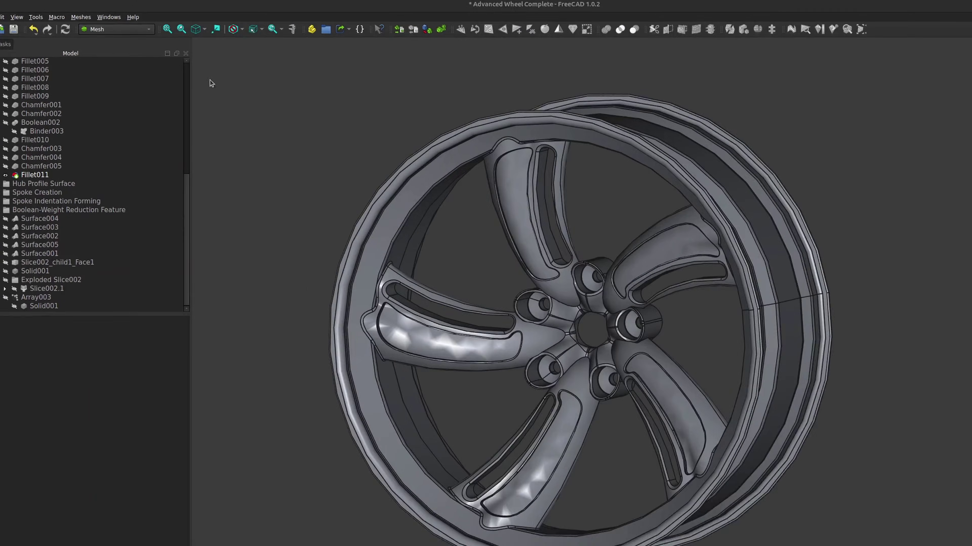
# Change the Advanced Wheel Complete document's workbench from Mesh to Part
pyautogui.click(122, 29)
pyautogui.click(126, 132)
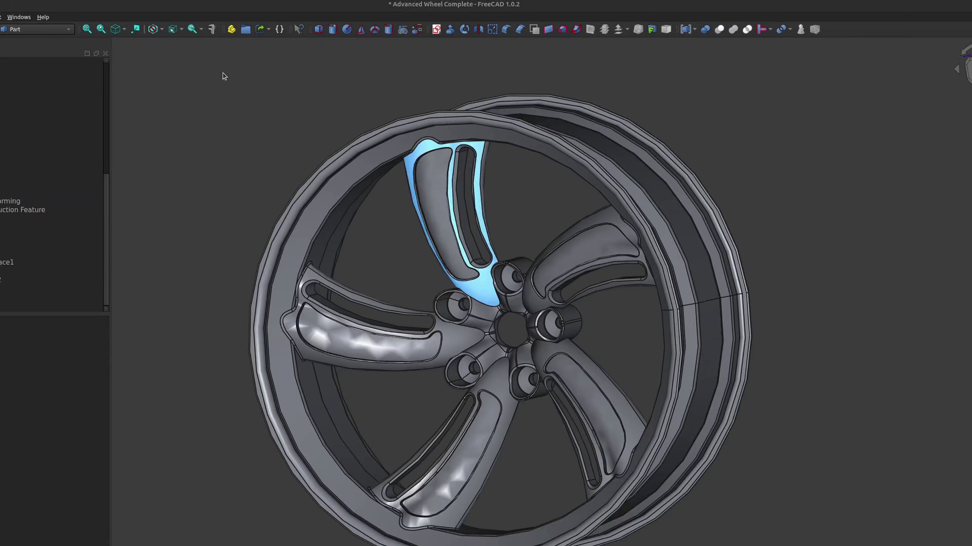
# Switch to Part Design and briefly select the Extrude feature to check its properties
pyautogui.click(38, 29)
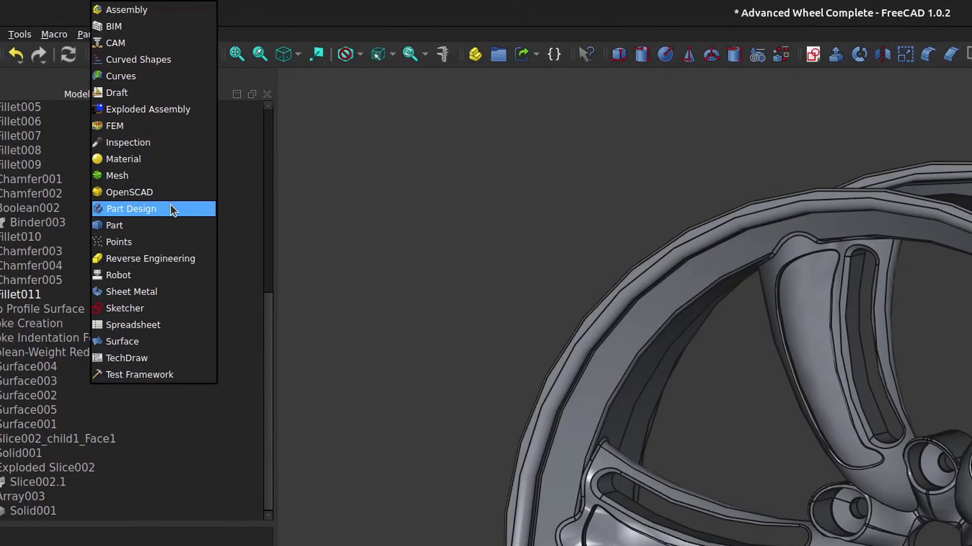
pyautogui.click(172, 210)
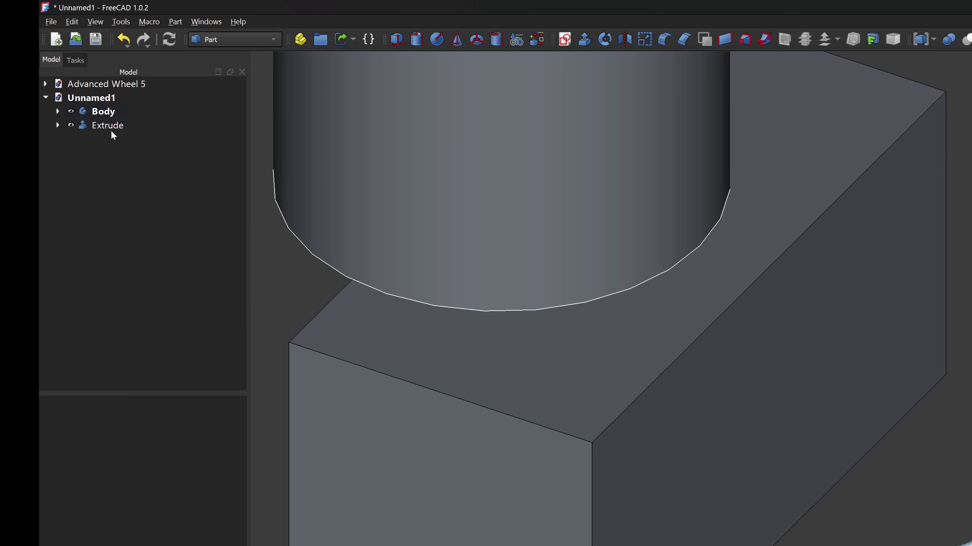
pyautogui.click(114, 127)
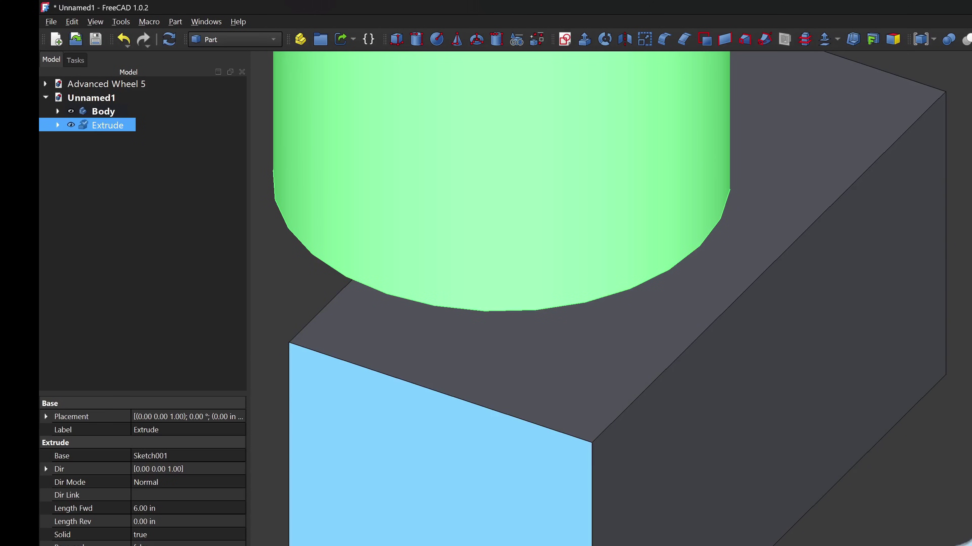
pyautogui.click(276, 536)
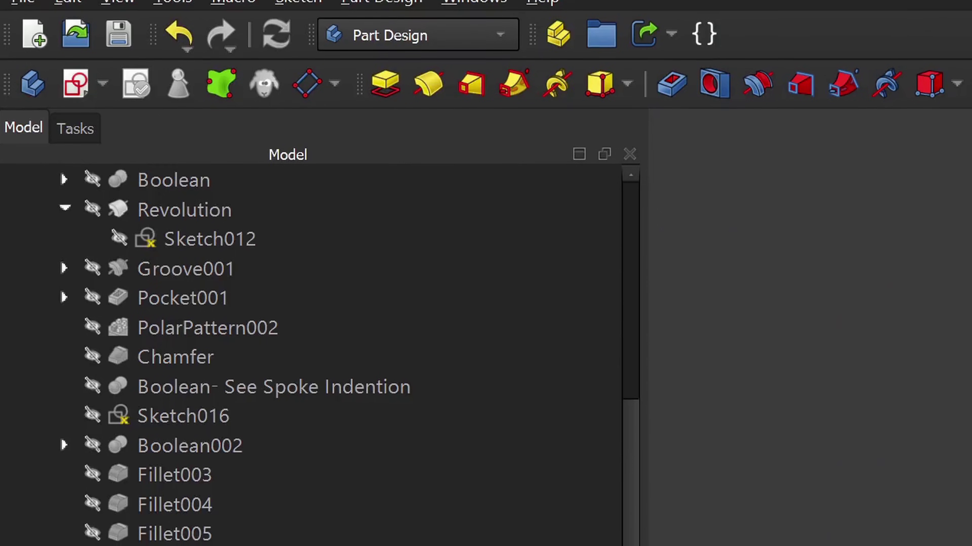
# Select Pocket002 in the tree and open its context menu to reach the Hub Profile Surface group
pyautogui.scroll(-2, 306, 344)
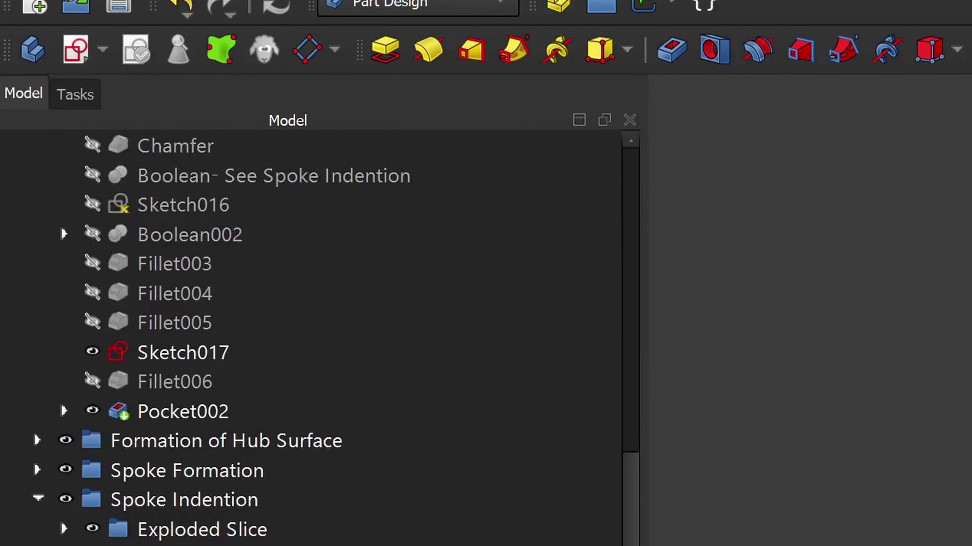
pyautogui.click(121, 478)
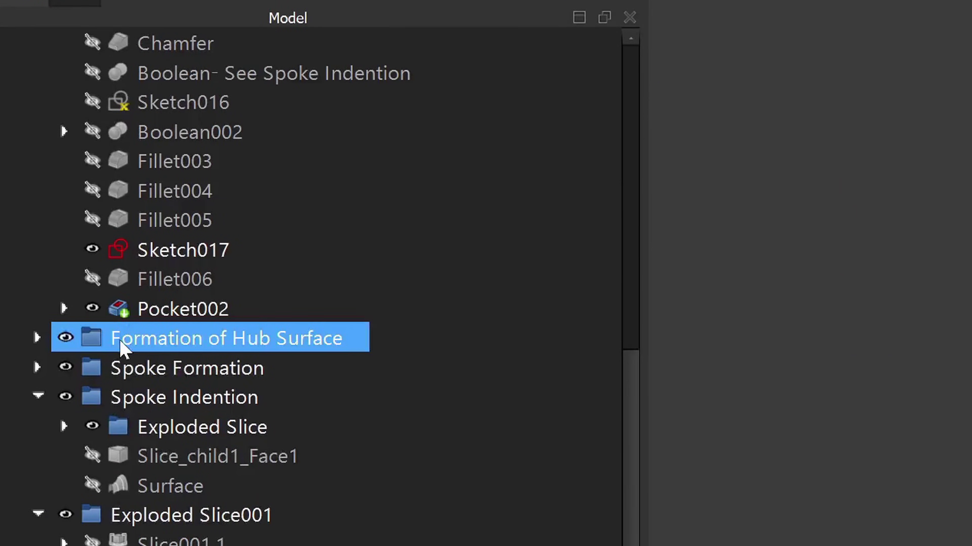
pyautogui.click(92, 311)
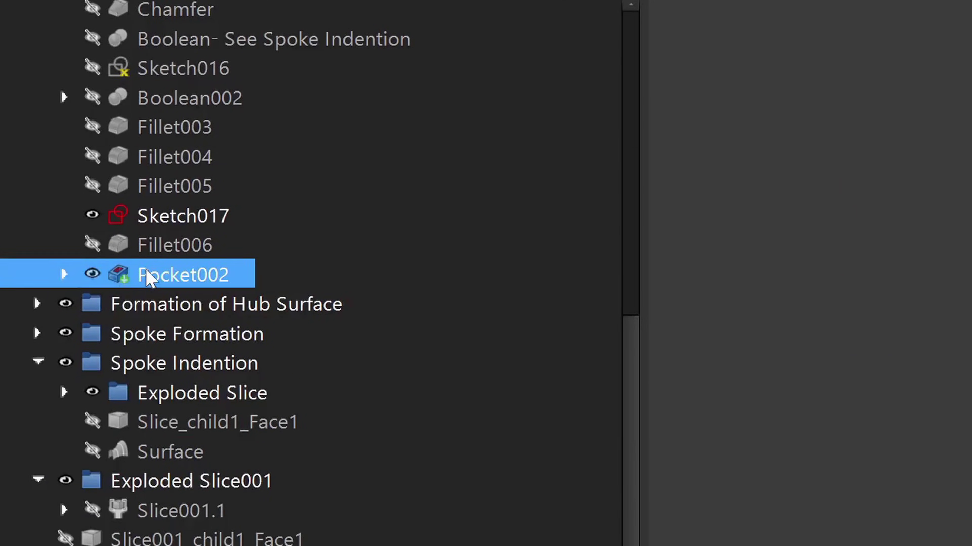
pyautogui.rightClick(145, 306)
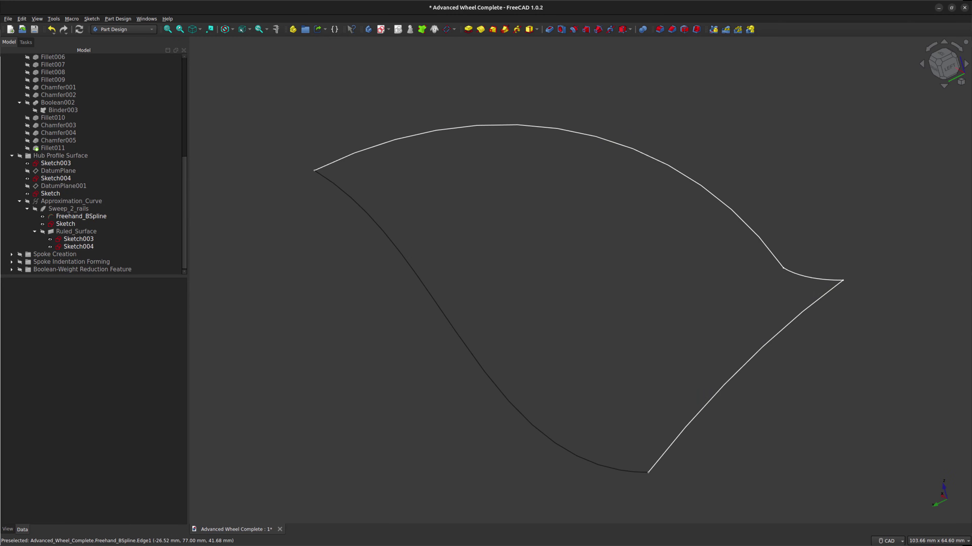
# Show the Sweep_2_rails surface in place of Ruled_Surface between the hub curves
pyautogui.click(42, 232)
pyautogui.click(43, 231)
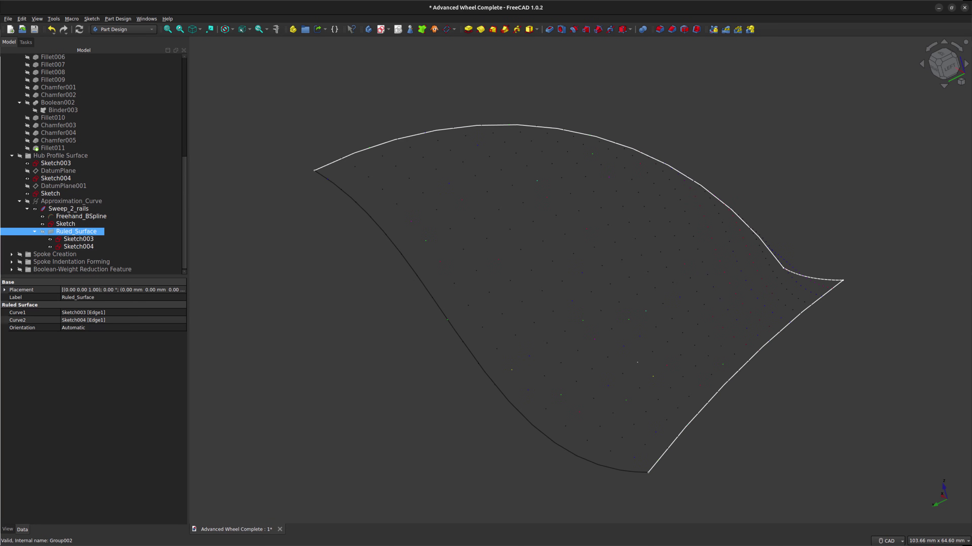
pyautogui.click(68, 208)
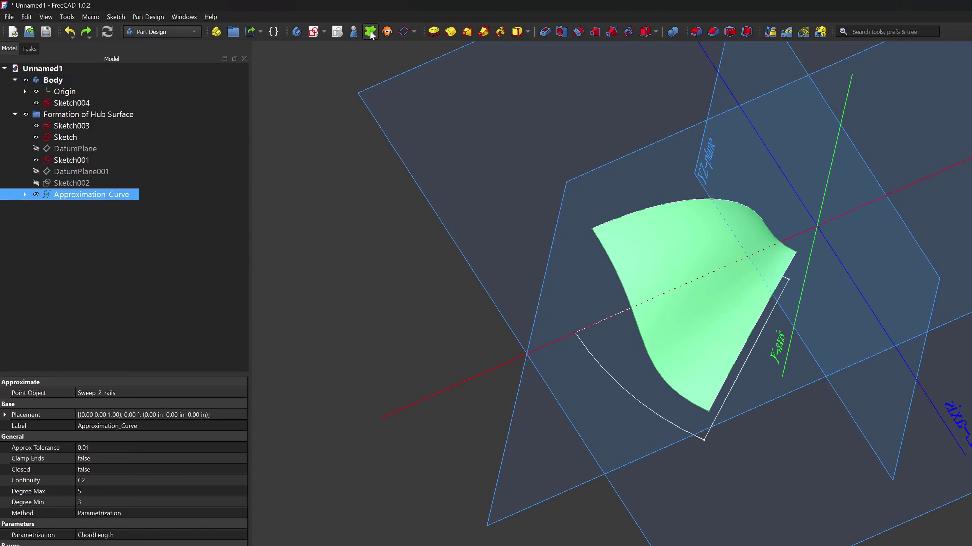
# Create a shape binder from Approximation_Curve and hide the original surface
pyautogui.click(370, 32)
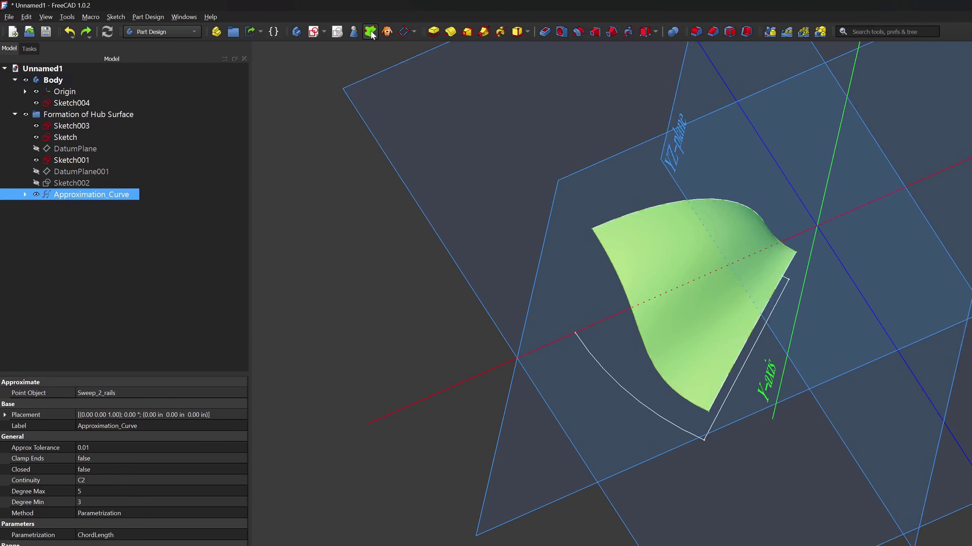
pyautogui.click(171, 262)
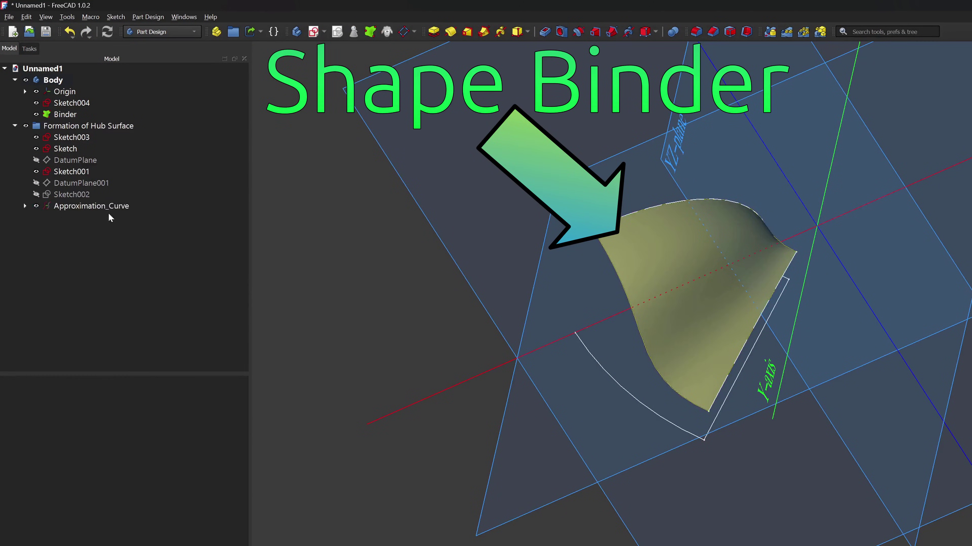
pyautogui.click(102, 206)
pyautogui.press('space')
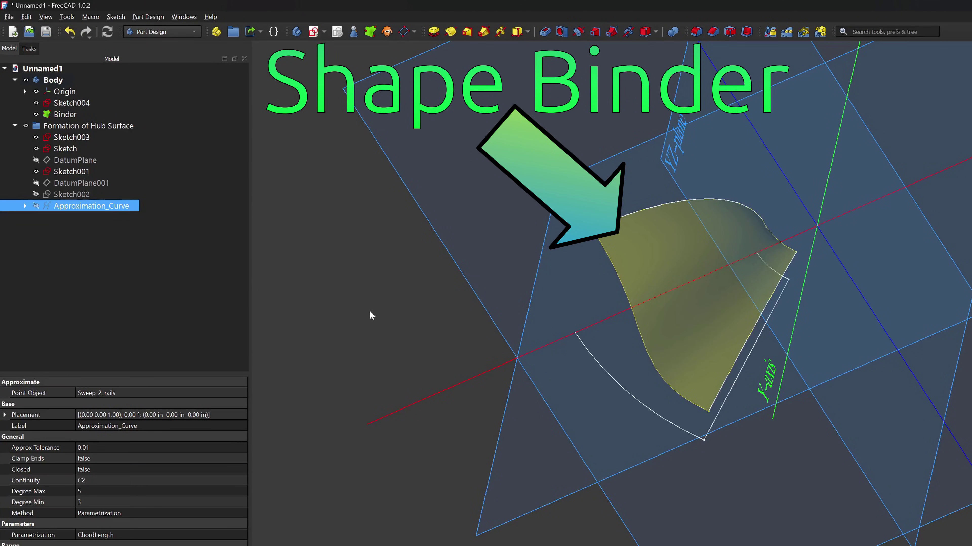
# Orbit around the surface and select Sketch001 to view its properties
pyautogui.click(370, 312)
pyautogui.moveTo(696, 326); pyautogui.dragTo(750, 343, button='middle')
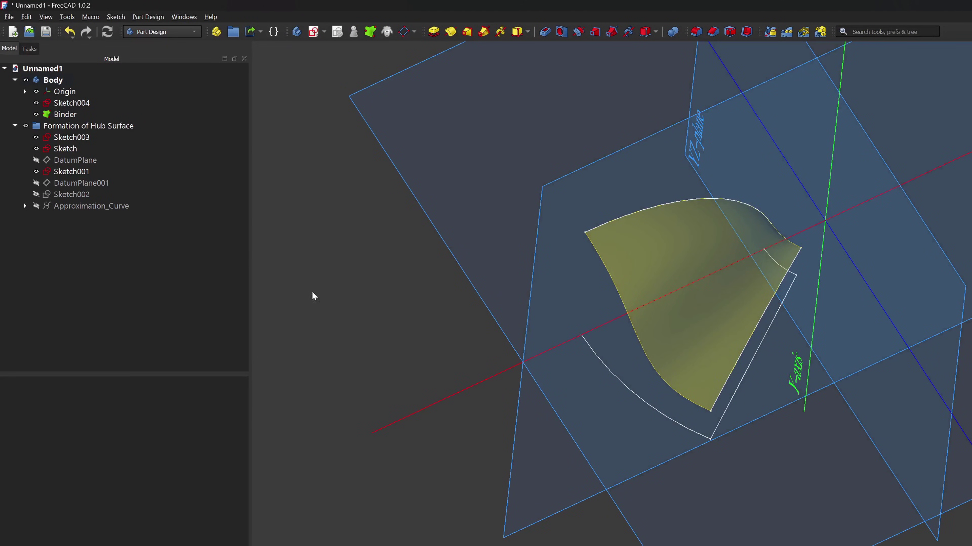
pyautogui.click(72, 172)
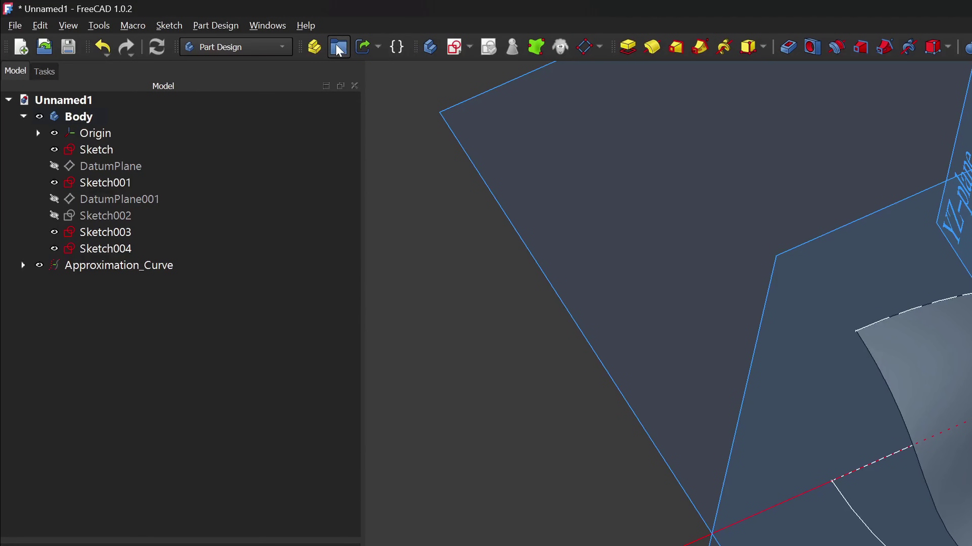
# Rename the new group to 'Formation of Hub Surface'
pyautogui.click(80, 281)
pyautogui.press('F2')
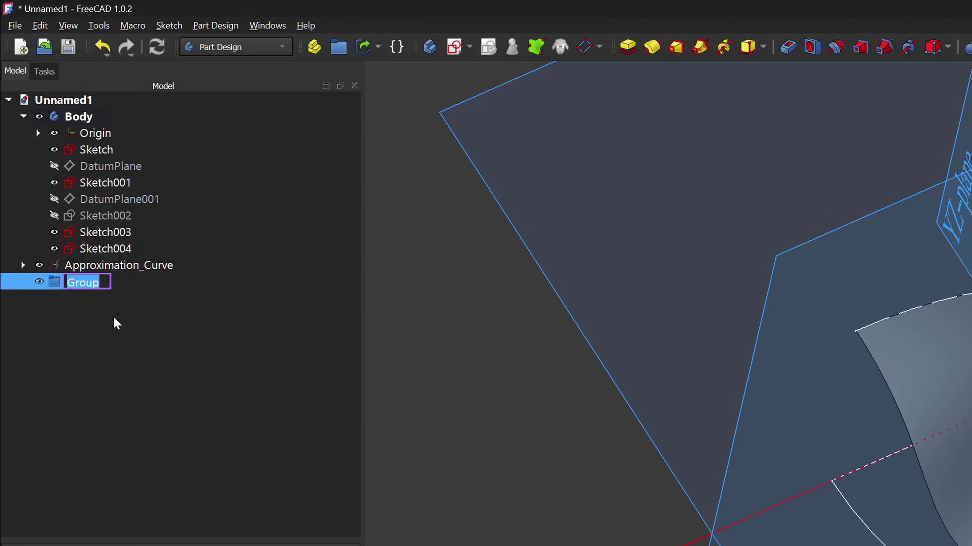
pyautogui.write('Formation of Hub Surface')
pyautogui.press('Return')
# Move Sketch through Sketch003, the datum planes and Approximation_Curve into the Formation of Hub Surface group
pyautogui.click(105, 248)
pyautogui.moveTo(106, 232); pyautogui.dragTo(98, 150)
pyautogui.moveTo(109, 217)
pyautogui.mouseDown()
pyautogui.moveTo(95, 230)
pyautogui.moveTo(98, 282)
pyautogui.mouseUp()
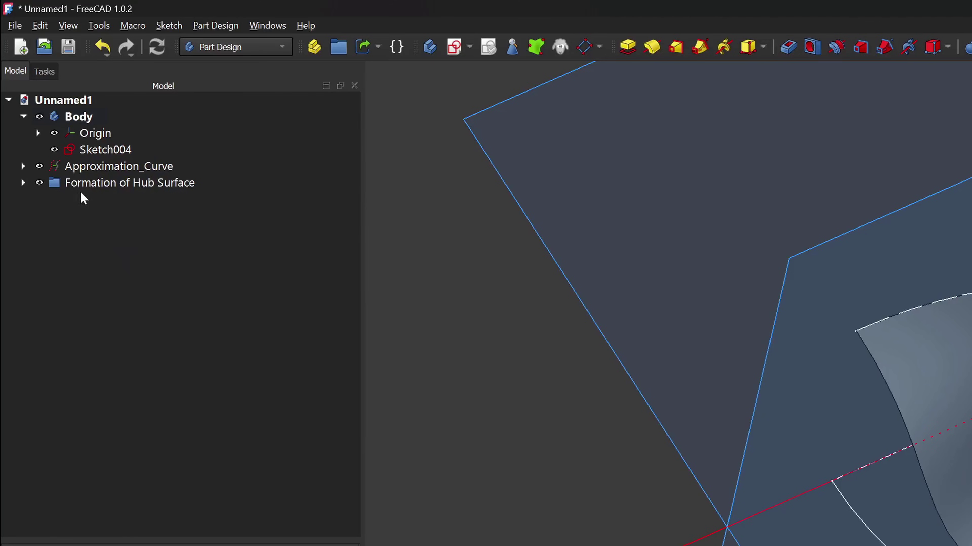
pyautogui.moveTo(85, 166); pyautogui.dragTo(100, 188)
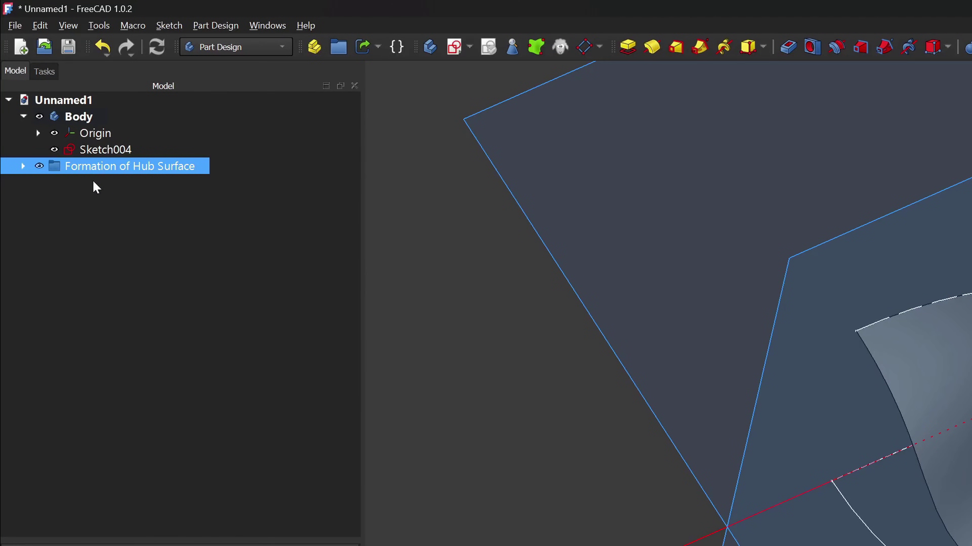
pyautogui.hotkey('ctrl', 'z')
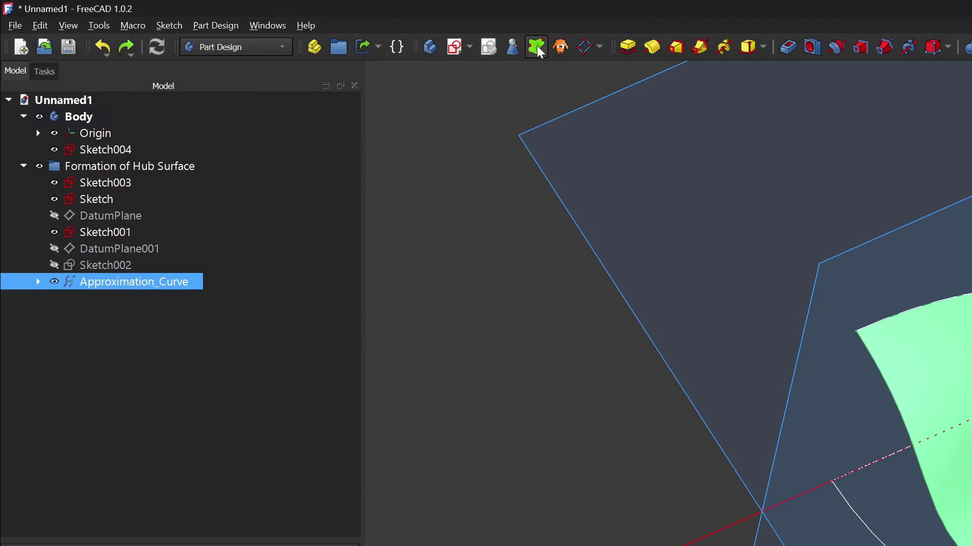
# Rename the binder to 'Hub Surface- See Formation of Hub Surface Group' and check the group's contents
pyautogui.click(537, 49)
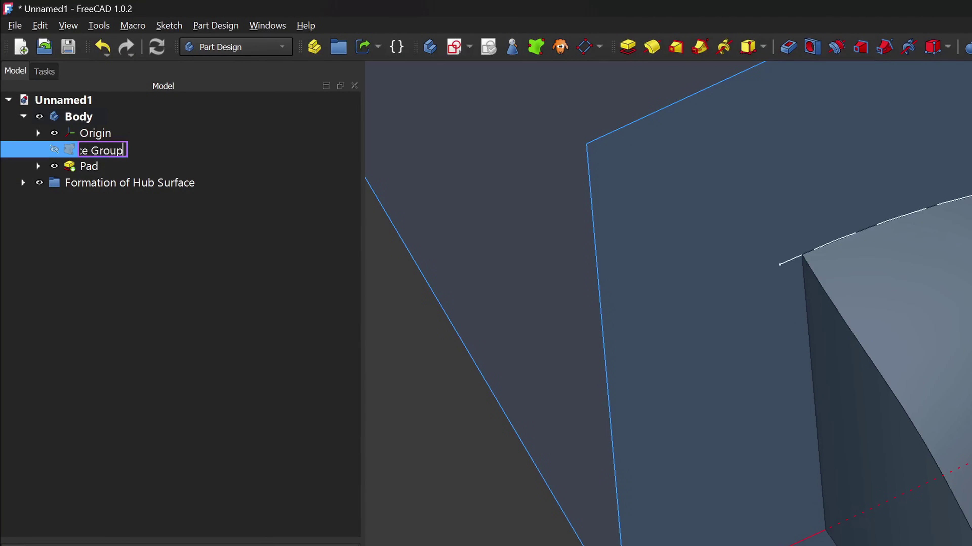
pyautogui.press('Return')
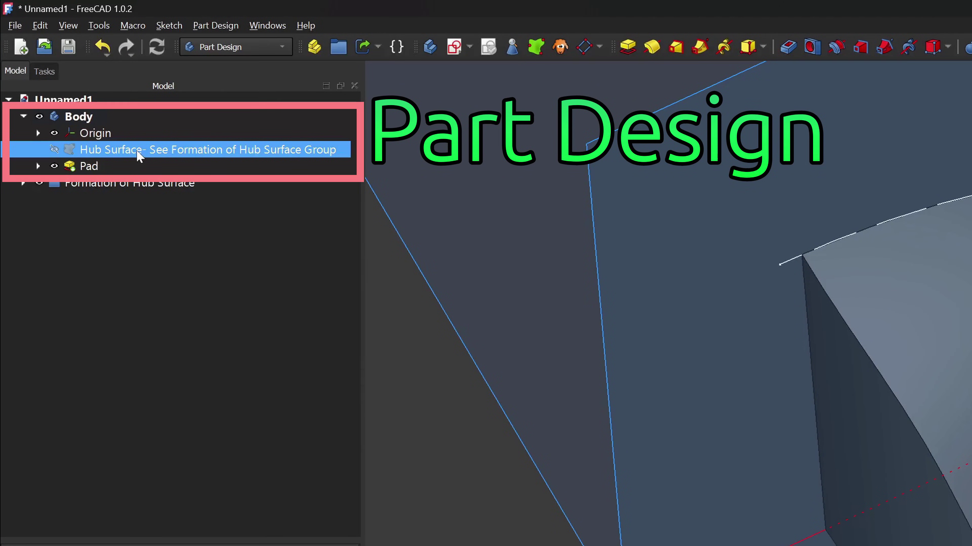
pyautogui.click(80, 184)
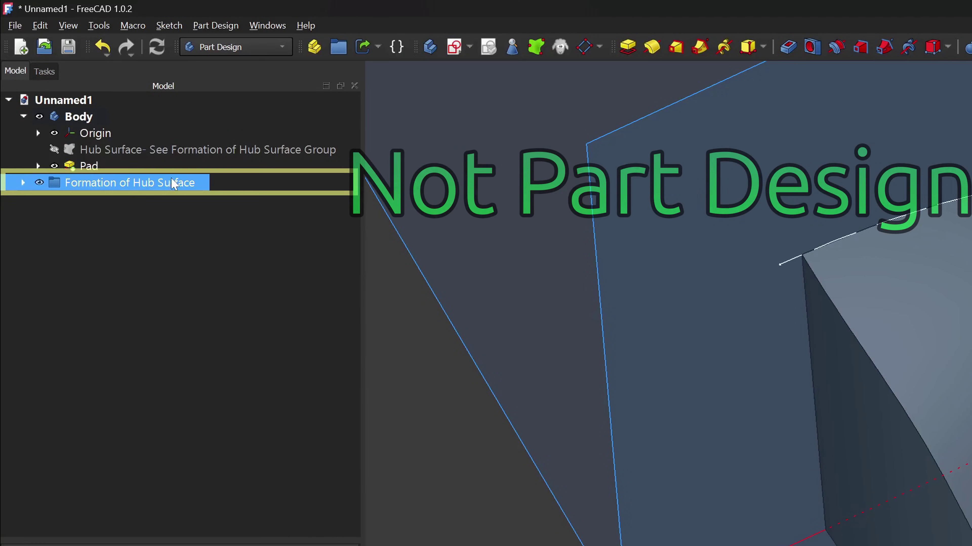
pyautogui.click(24, 182)
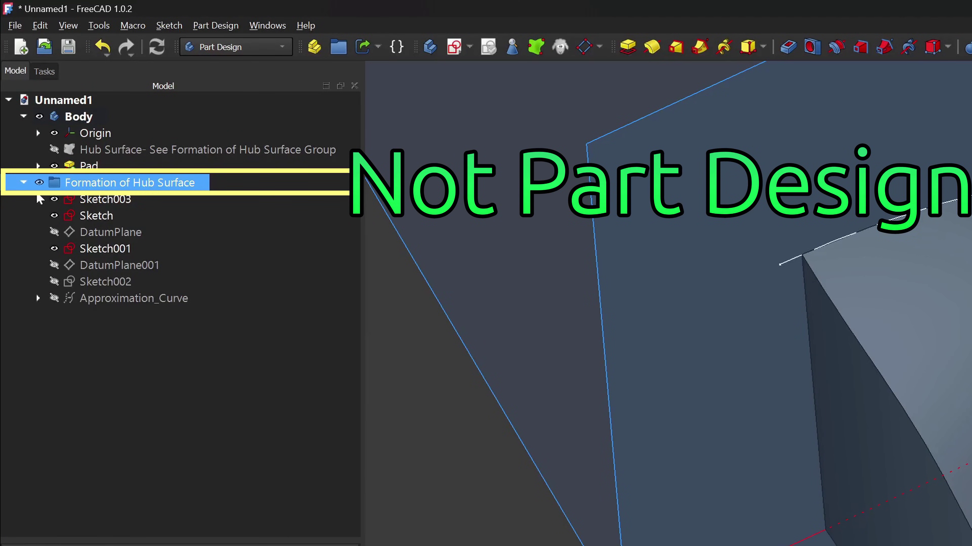
pyautogui.click(23, 182)
pyautogui.keyDown('ctrl'); pyautogui.click(70, 165); pyautogui.keyUp('ctrl')
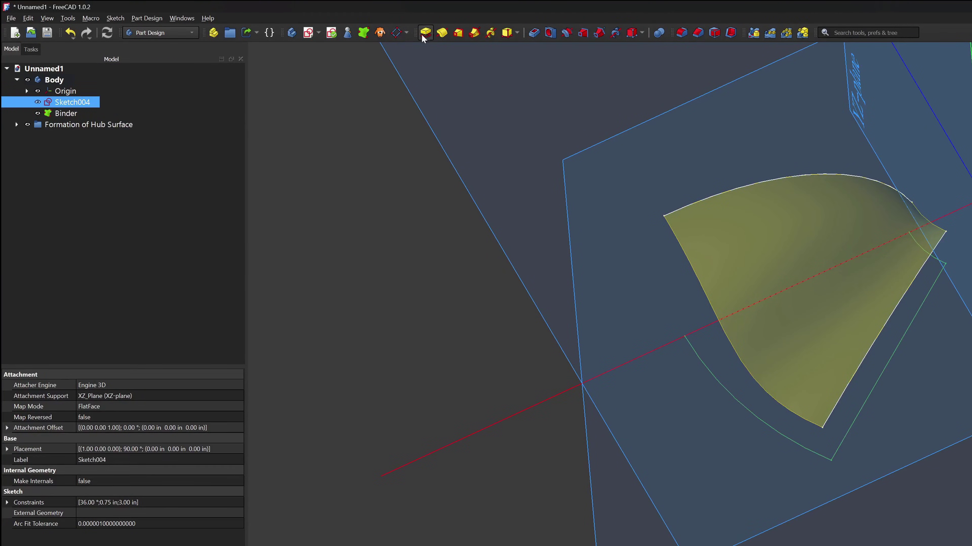
# Pad the sketch up to the binder surface face and confirm the mirrored copy
pyautogui.click(424, 34)
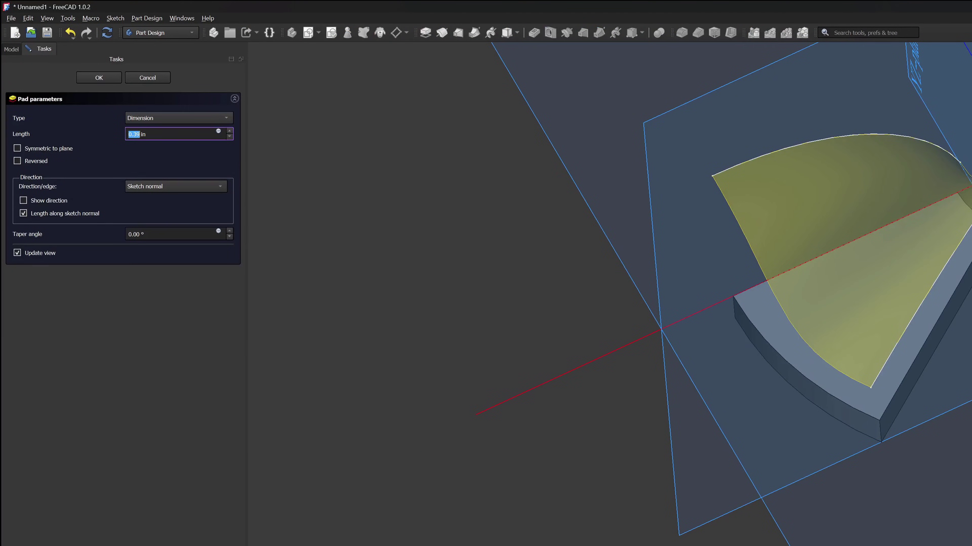
pyautogui.click(178, 118)
pyautogui.click(175, 151)
pyautogui.click(728, 238)
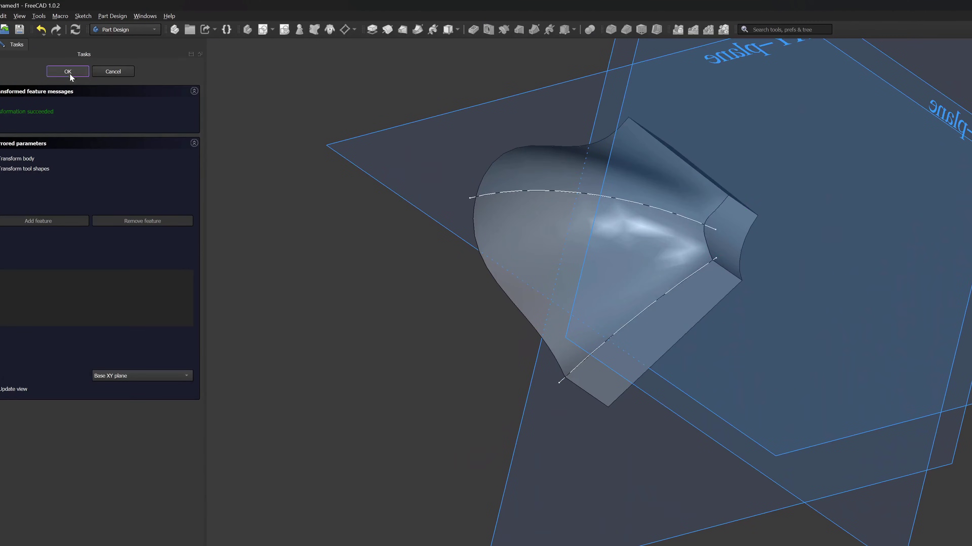
pyautogui.click(95, 76)
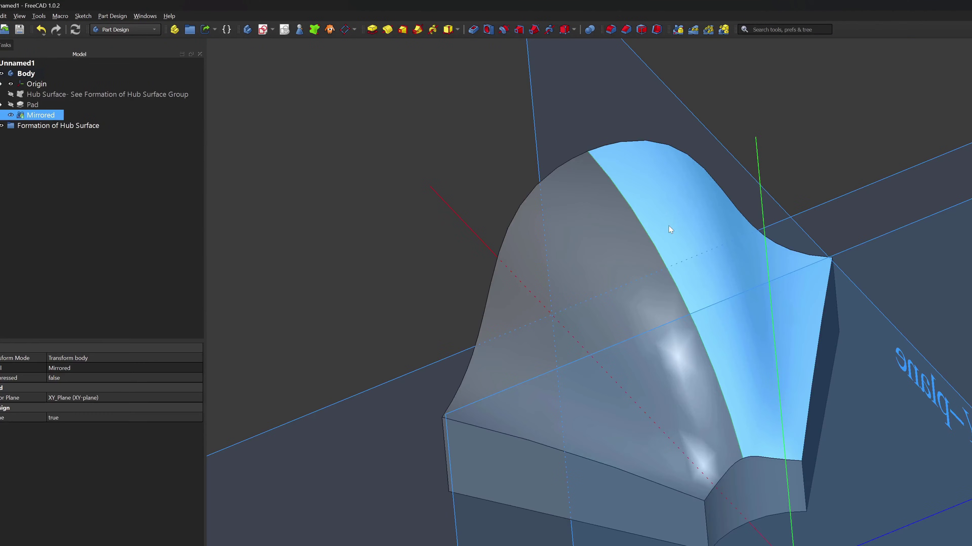
# Fillet the hub bore's ring edges with a 0.0625 in radius as Fillet001
pyautogui.click(611, 29)
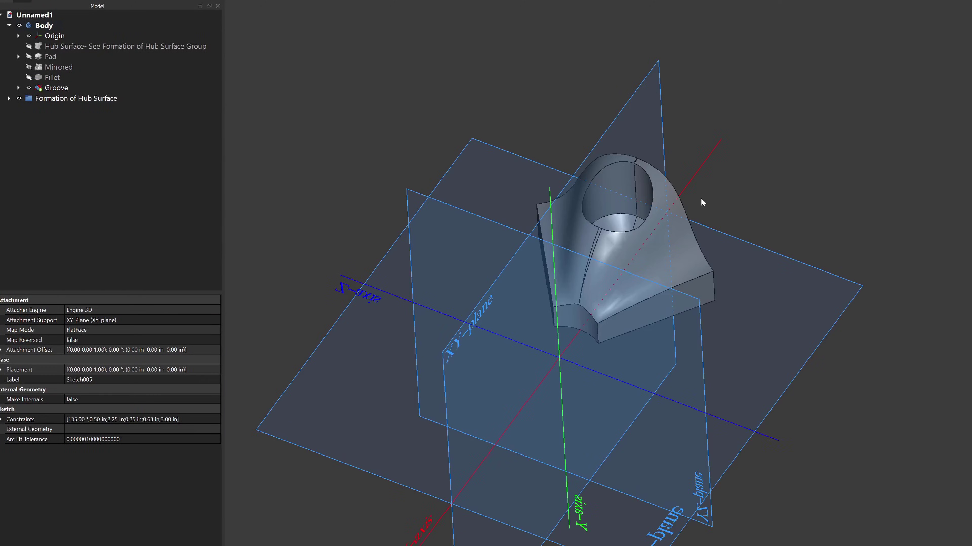
pyautogui.scroll(5, 578, 194)
pyautogui.scroll(-5, 758, 298)
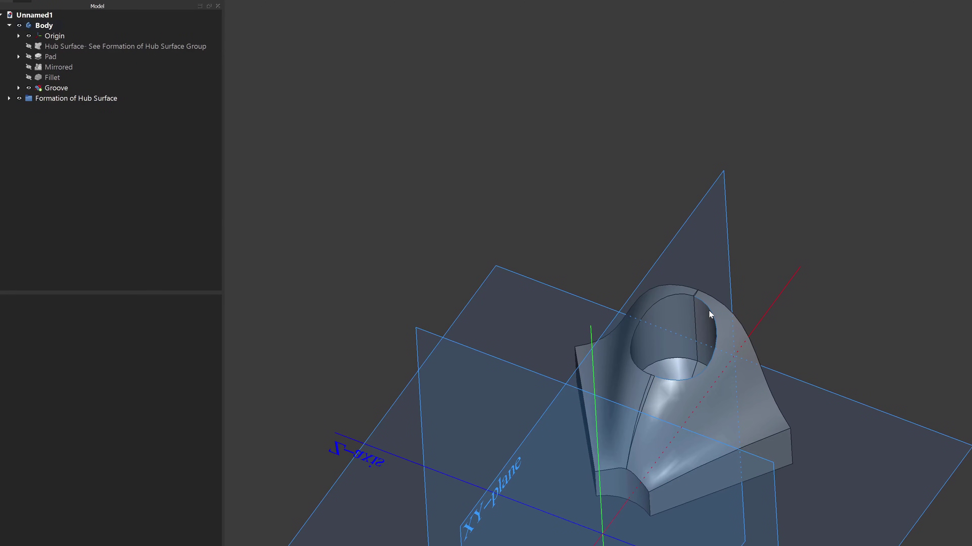
pyautogui.scroll(3, 709, 316)
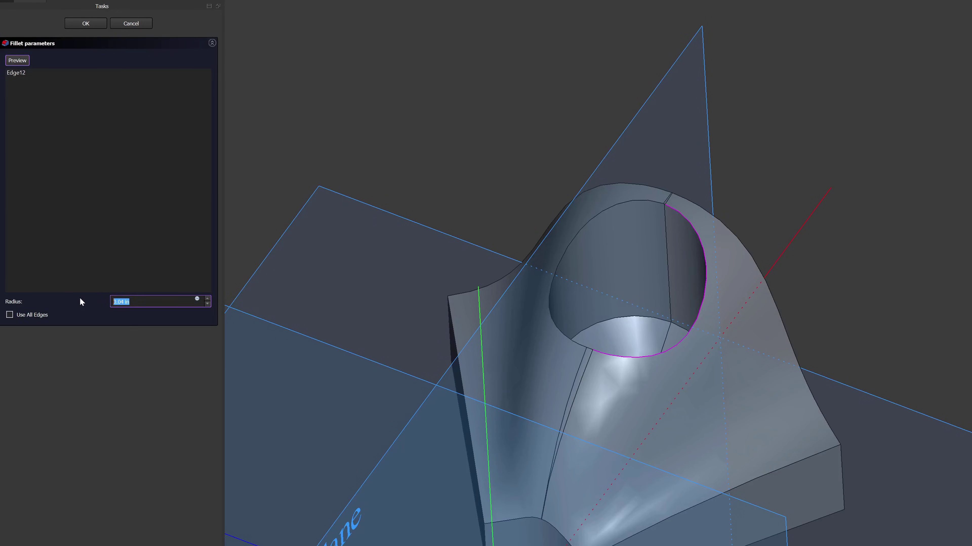
pyautogui.write('.0625')
pyautogui.click(17, 61)
pyautogui.scroll(5, 596, 165)
pyautogui.click(597, 165)
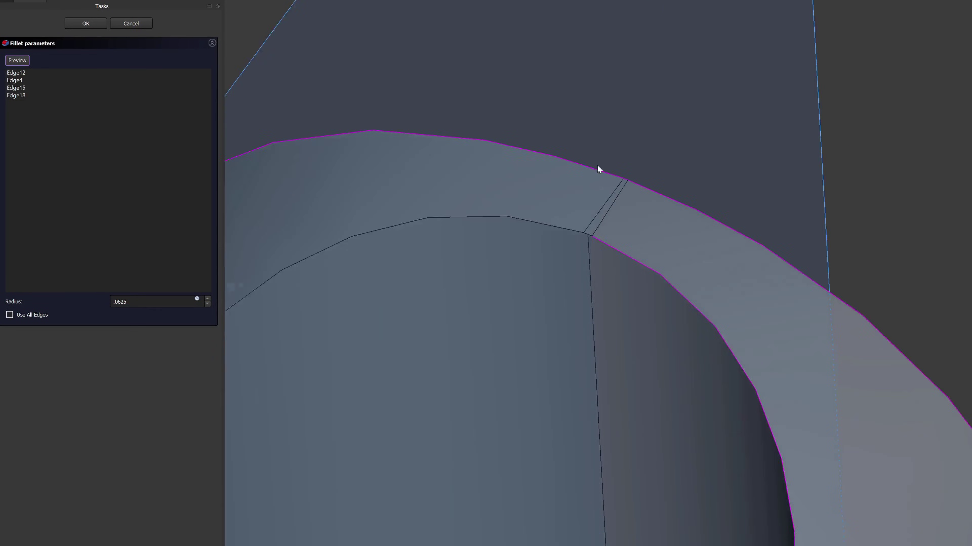
pyautogui.scroll(-5, 555, 356)
pyautogui.scroll(-3, 555, 356)
pyautogui.scroll(8, 555, 356)
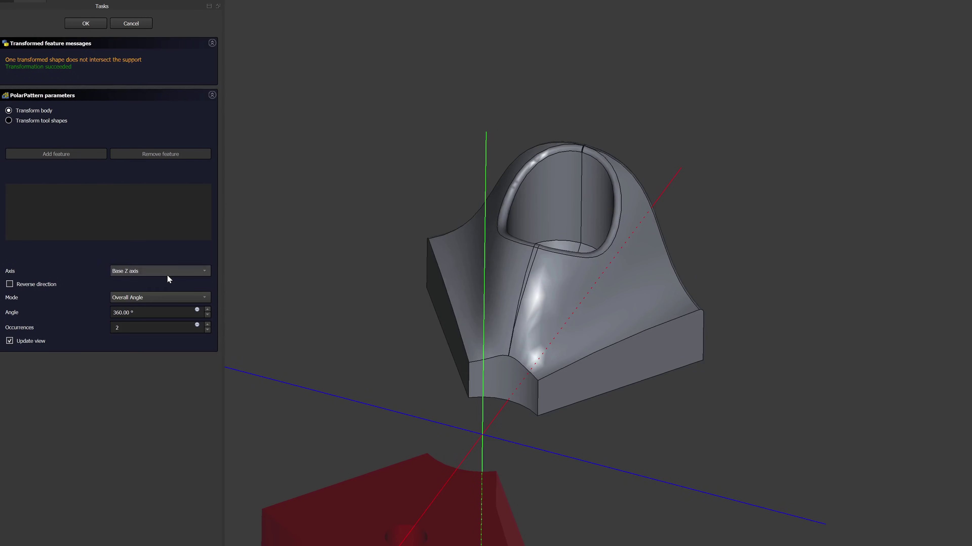
# Make the Sketch006 pocket Through all and polar-pattern it with 5 occurrences over 360°
pyautogui.click(207, 324)
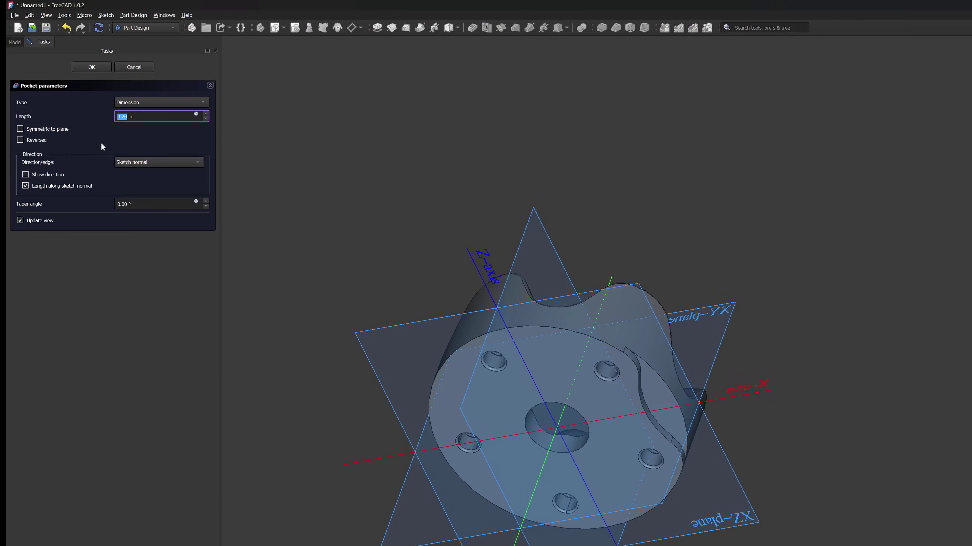
pyautogui.click(144, 103)
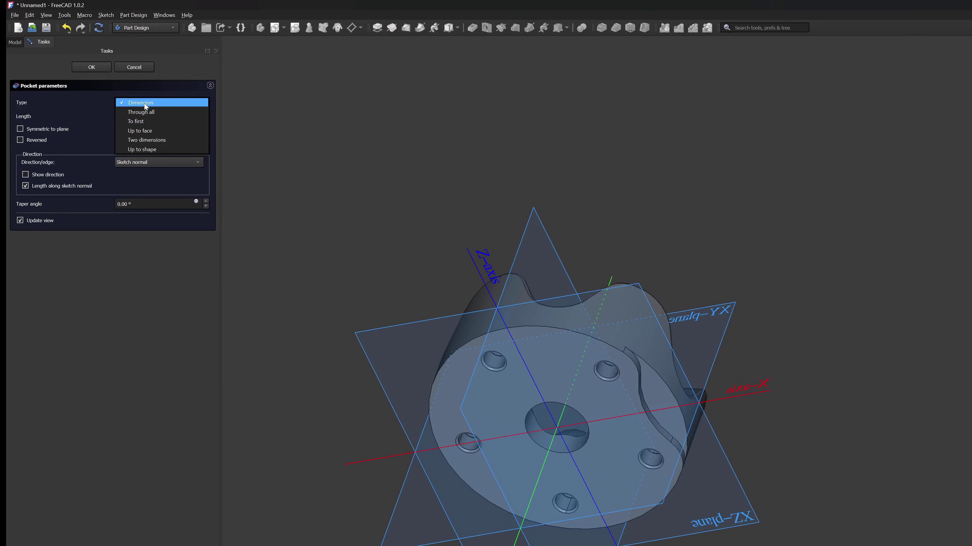
pyautogui.click(142, 114)
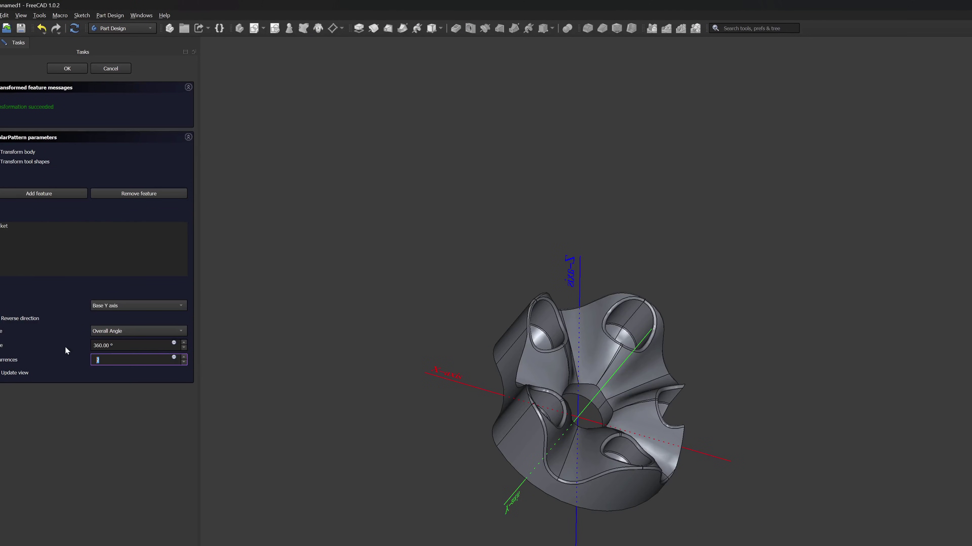
pyautogui.write('5')
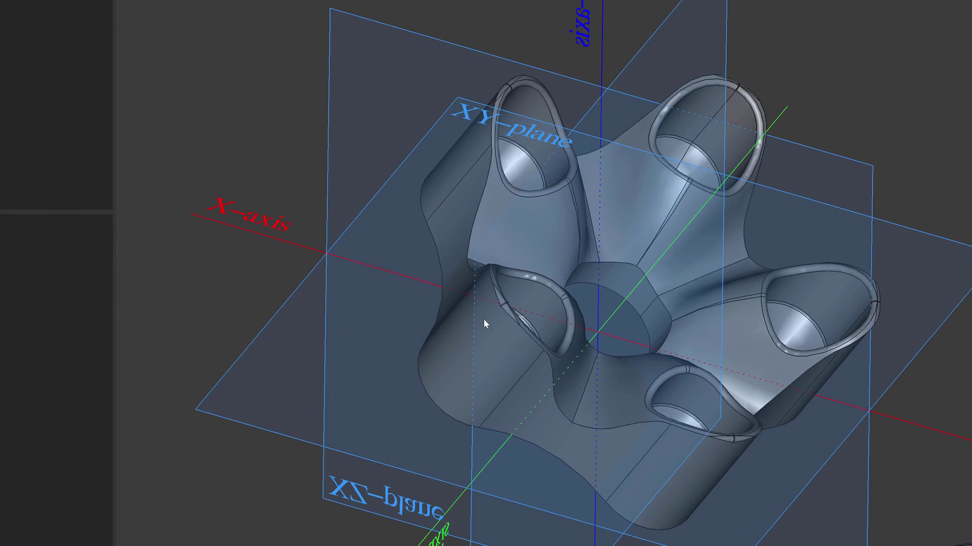
pyautogui.rightClick(485, 325)
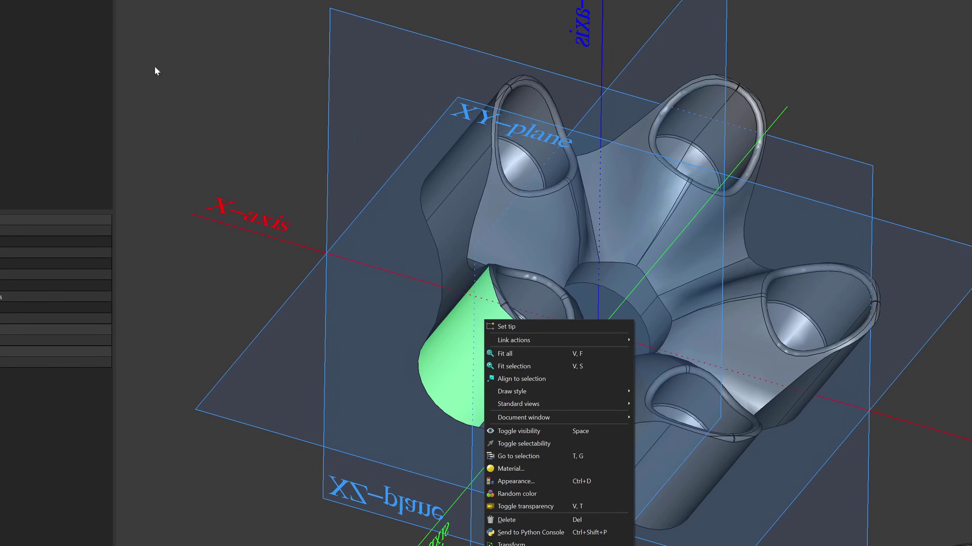
pyautogui.click(157, 71)
pyautogui.moveTo(497, 314); pyautogui.dragTo(540, 337, button='middle')
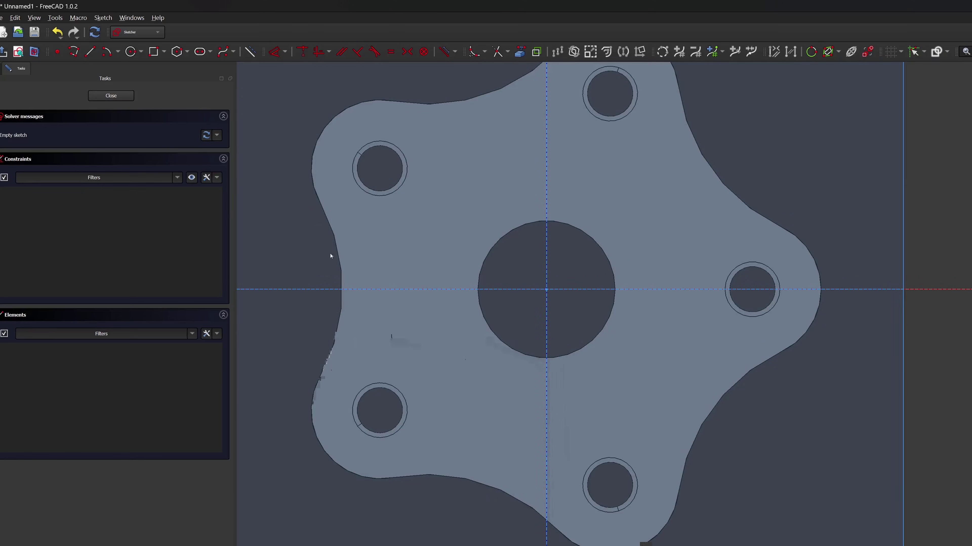
# Draw the arcs of the spoke's closed cross-section profile in Sketch007
pyautogui.click(386, 211)
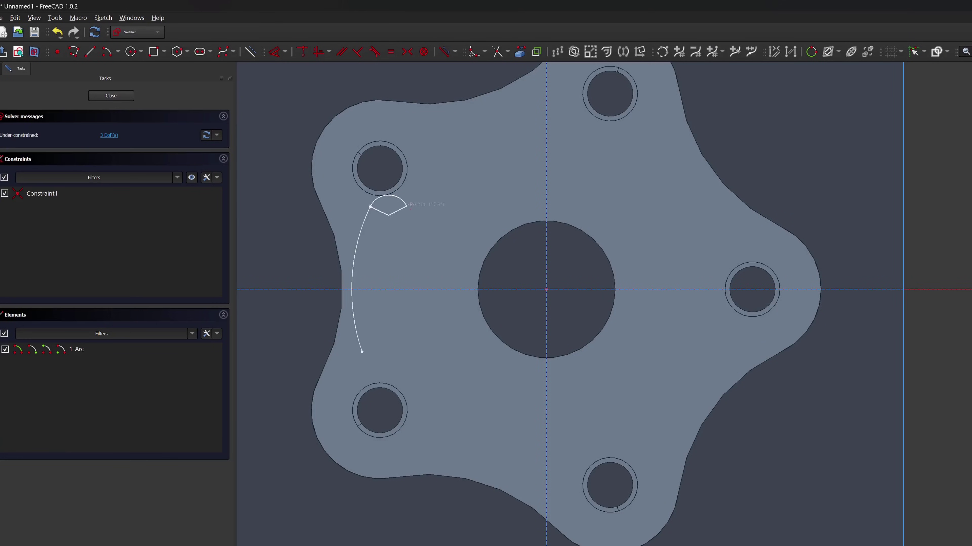
pyautogui.click(382, 397)
pyautogui.scroll(-2, 355, 304)
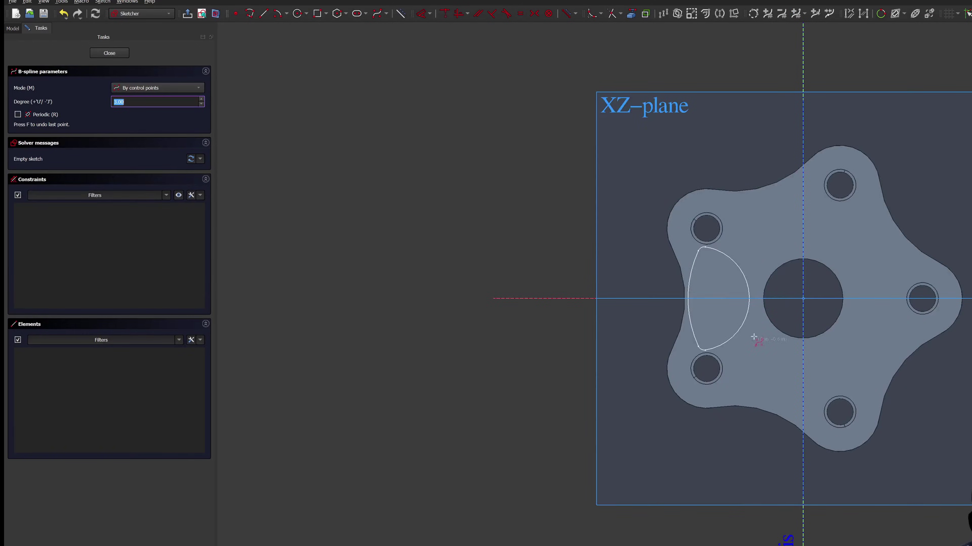
# Place B-spline control points for the spoke path and drag one to reshape the curve
pyautogui.click(722, 299)
pyautogui.click(521, 375)
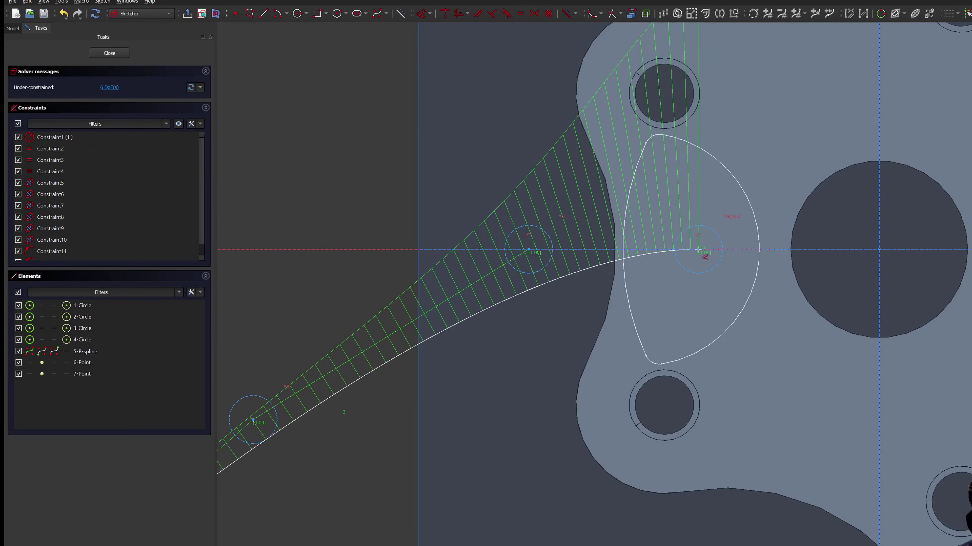
pyautogui.scroll(-4, 279, 398)
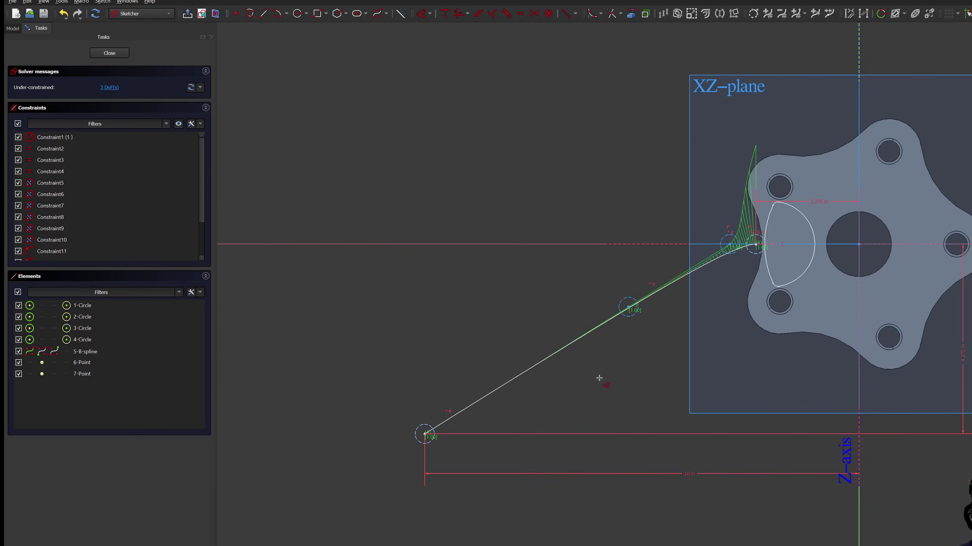
pyautogui.scroll(-3, 566, 262)
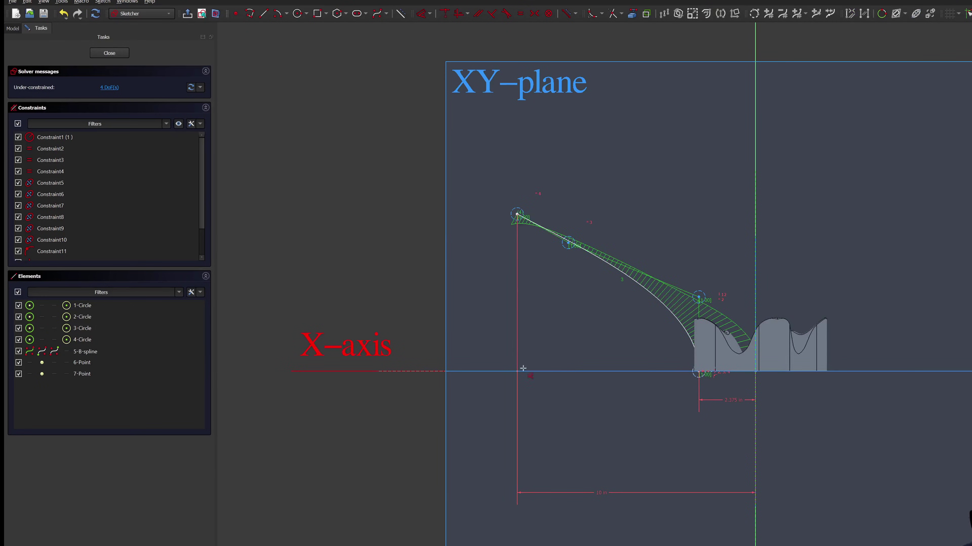
pyautogui.moveTo(559, 243)
pyautogui.mouseDown()
pyautogui.moveTo(573, 275)
pyautogui.moveTo(570, 243)
pyautogui.mouseUp()
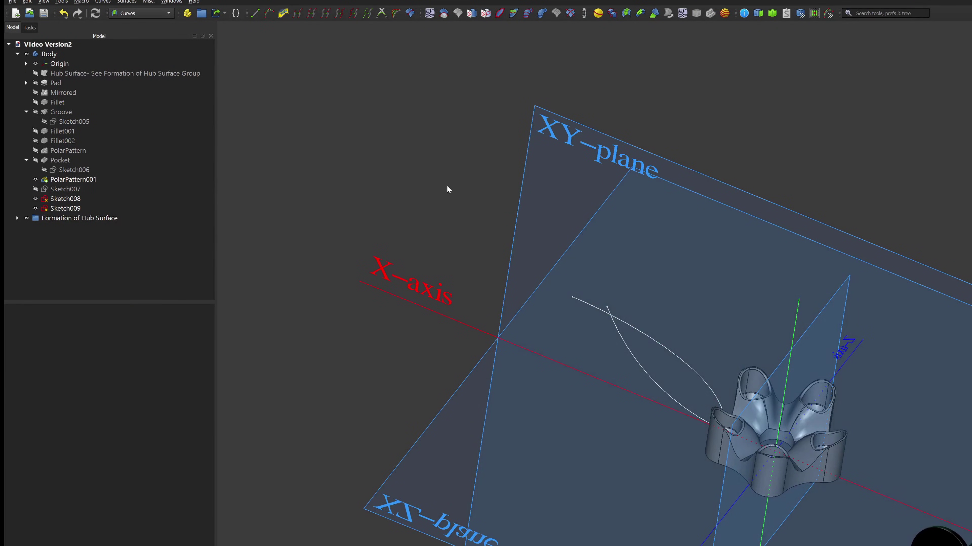
# Combine Sketch008 and Sketch009 into a single Mixed_curve
pyautogui.scroll(4, 692, 392)
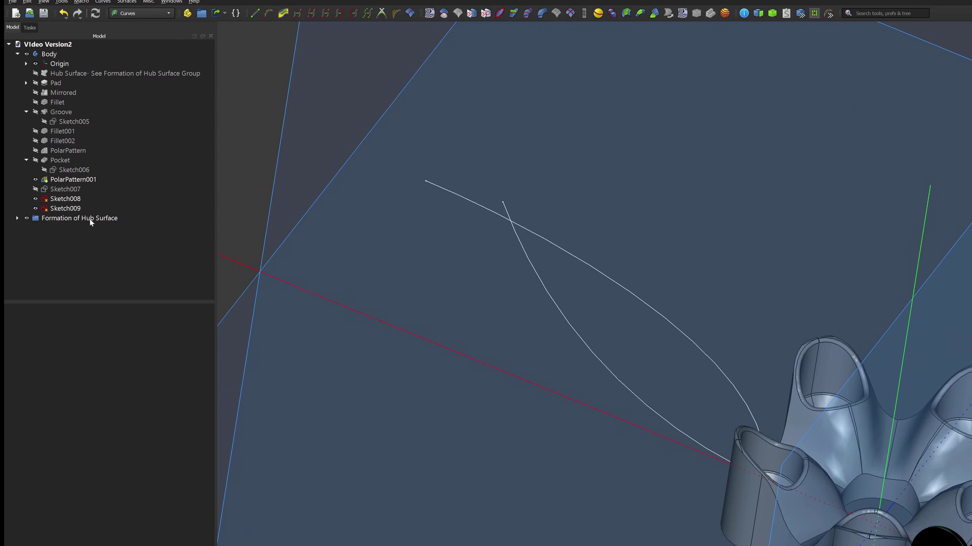
pyautogui.click(64, 200)
pyautogui.keyDown('ctrl'); pyautogui.click(69, 208); pyautogui.keyUp('ctrl')
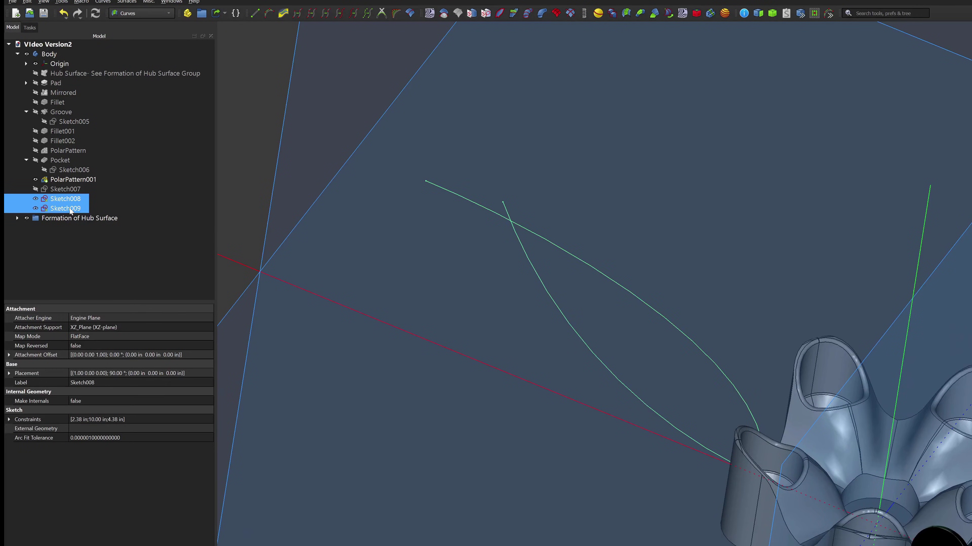
pyautogui.click(283, 14)
pyautogui.scroll(-3, 306, 55)
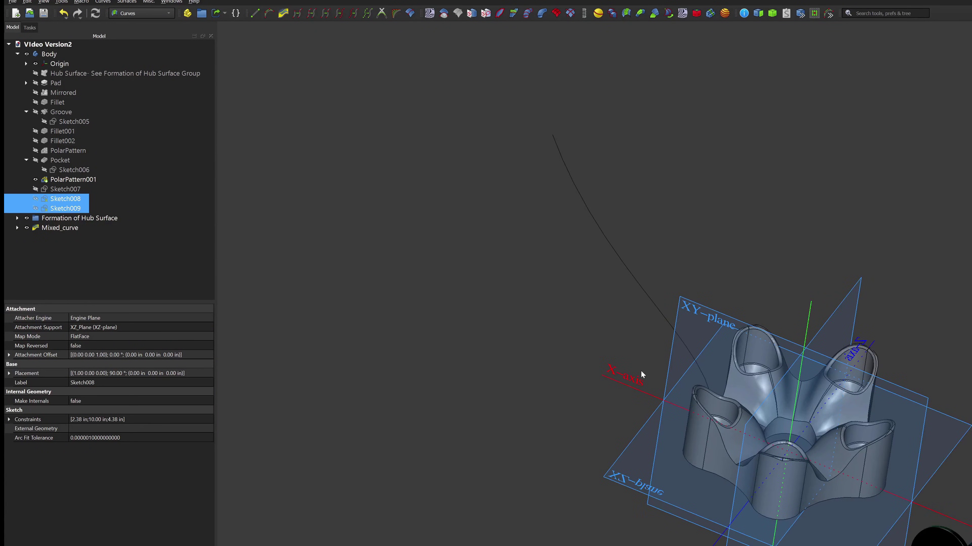
pyautogui.moveTo(641, 372); pyautogui.dragTo(663, 352, button='middle')
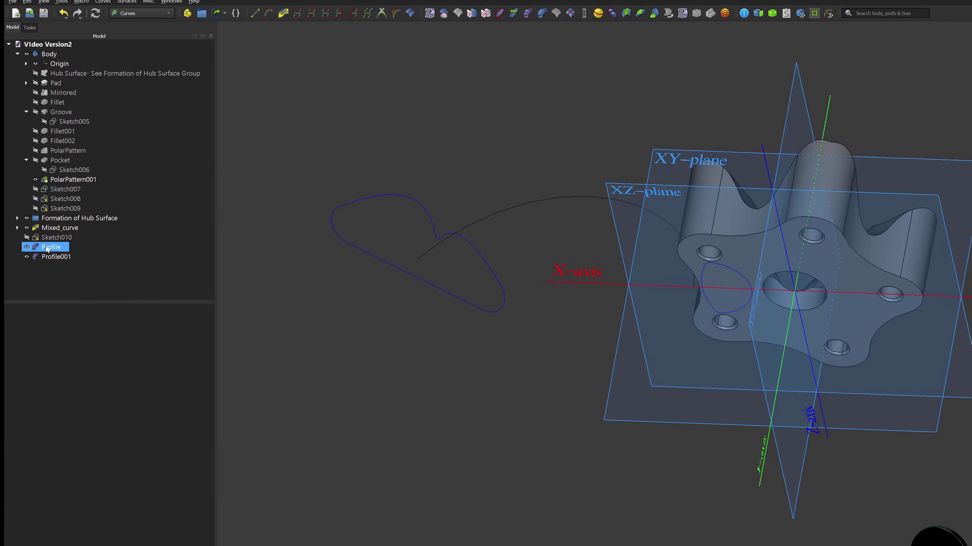
# Sweep Profile and Profile001 along Mixed_curve into a PipeShell spoke
pyautogui.click(48, 248)
pyautogui.keyDown('ctrl'); pyautogui.click(50, 257); pyautogui.keyUp('ctrl')
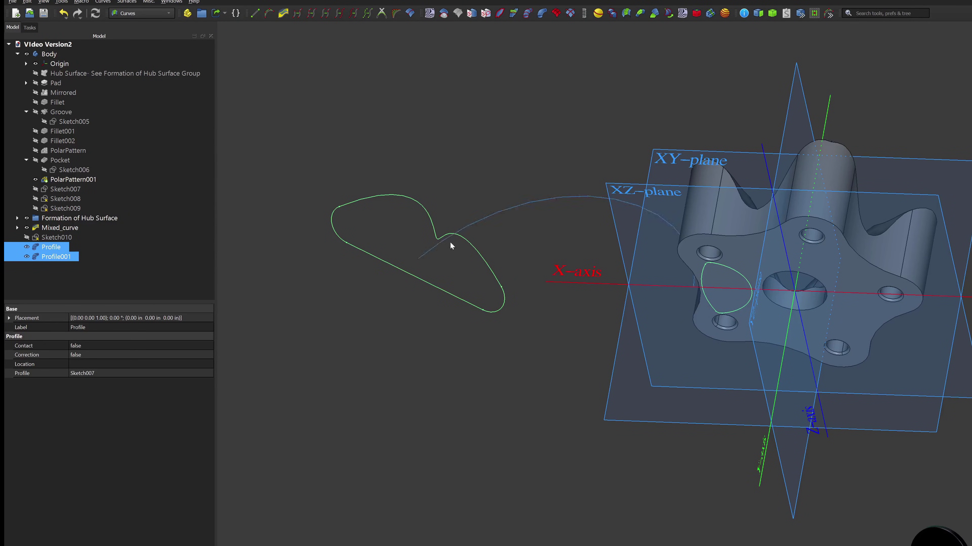
pyautogui.keyDown('ctrl'); pyautogui.click(536, 200); pyautogui.keyUp('ctrl')
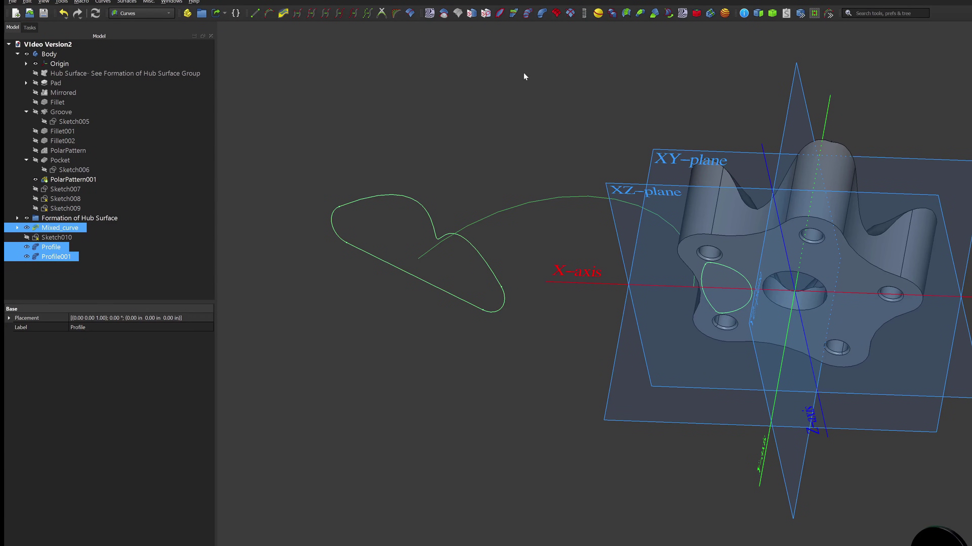
pyautogui.click(540, 17)
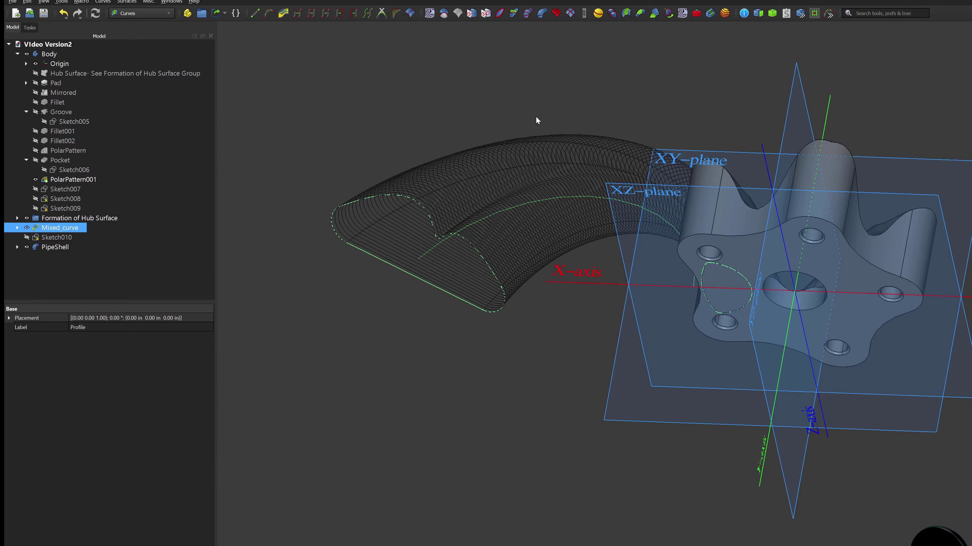
pyautogui.moveTo(687, 131); pyautogui.dragTo(394, 436, button='middle')
# Confirm the revolve, then cut the cylinder Array out of the swept spoke
pyautogui.click(536, 381)
pyautogui.moveTo(536, 380); pyautogui.dragTo(781, 403, button='middle')
pyautogui.scroll(6, 608, 385)
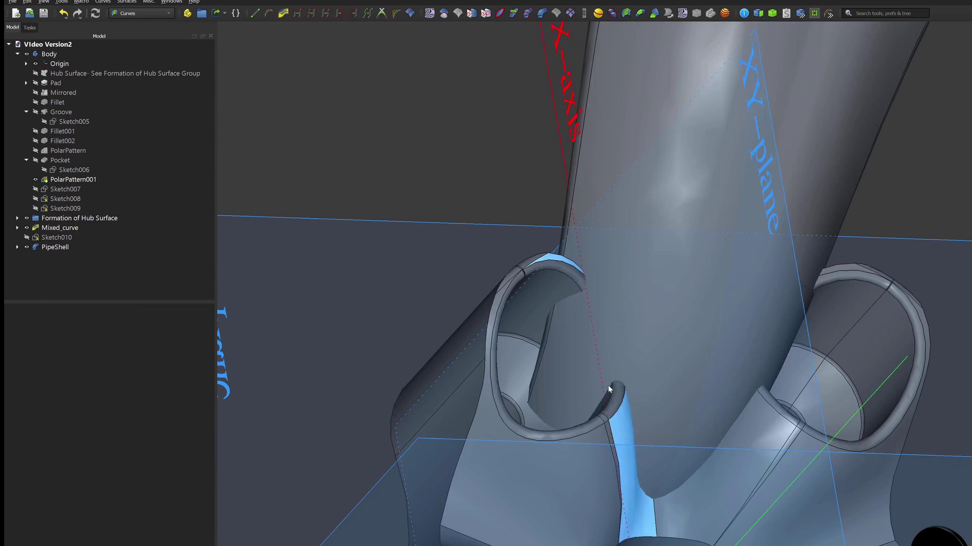
pyautogui.scroll(-8, 485, 397)
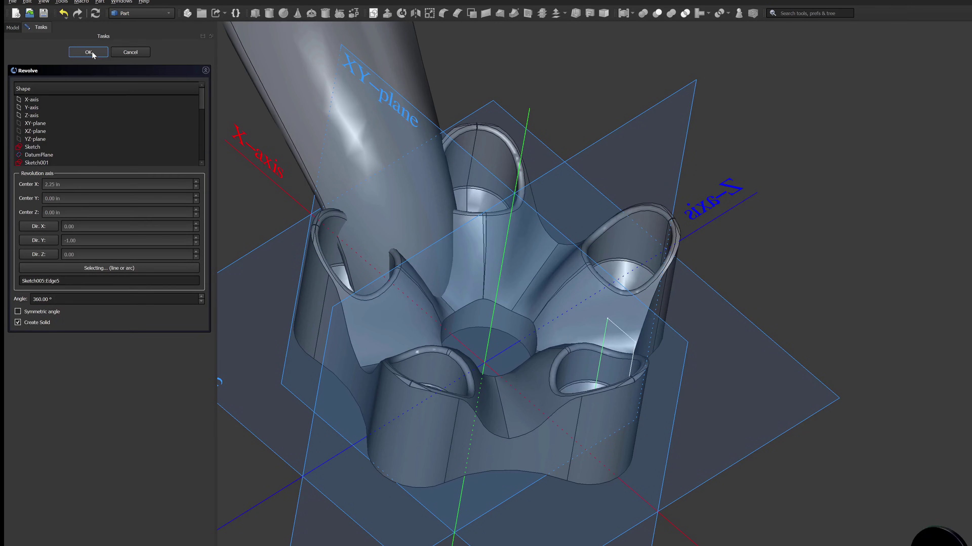
pyautogui.click(88, 52)
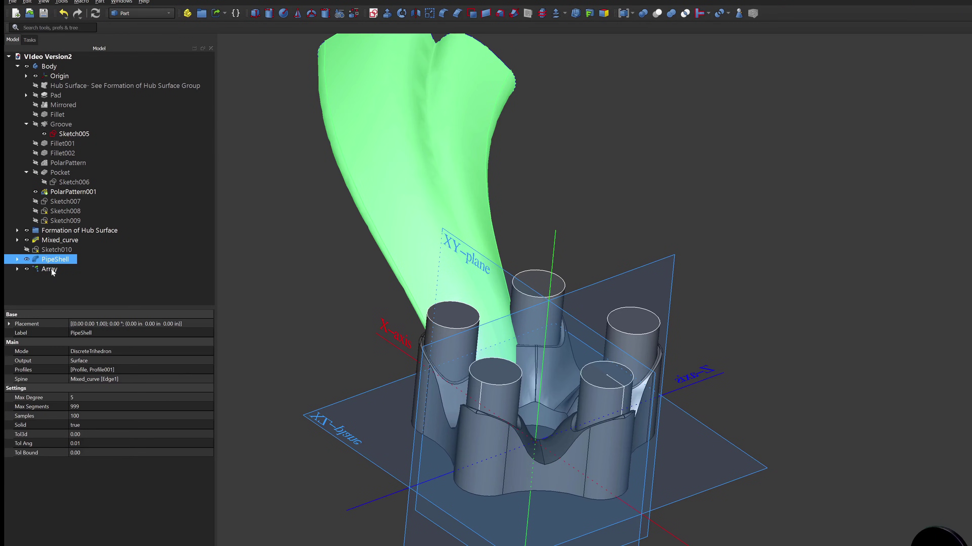
pyautogui.keyDown('ctrl'); pyautogui.click(50, 269); pyautogui.keyUp('ctrl')
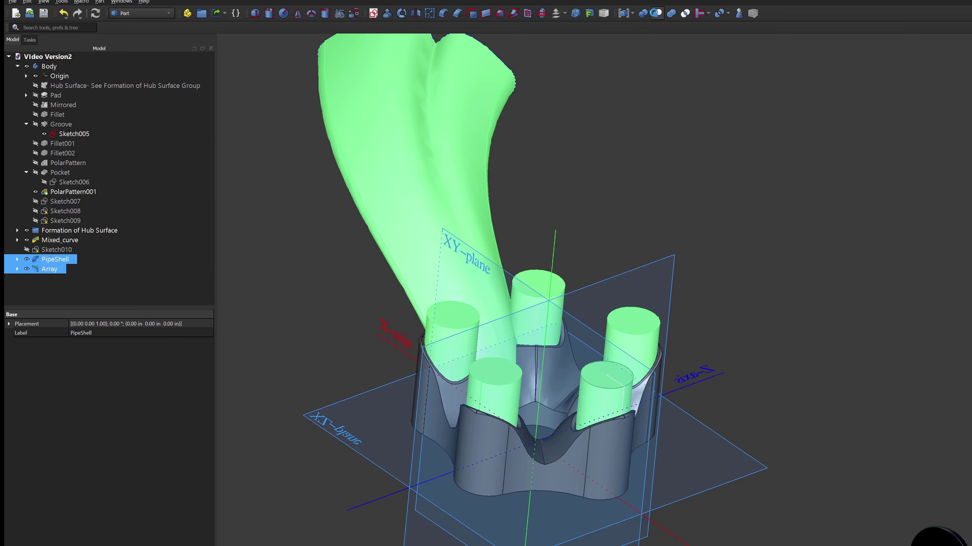
pyautogui.click(655, 14)
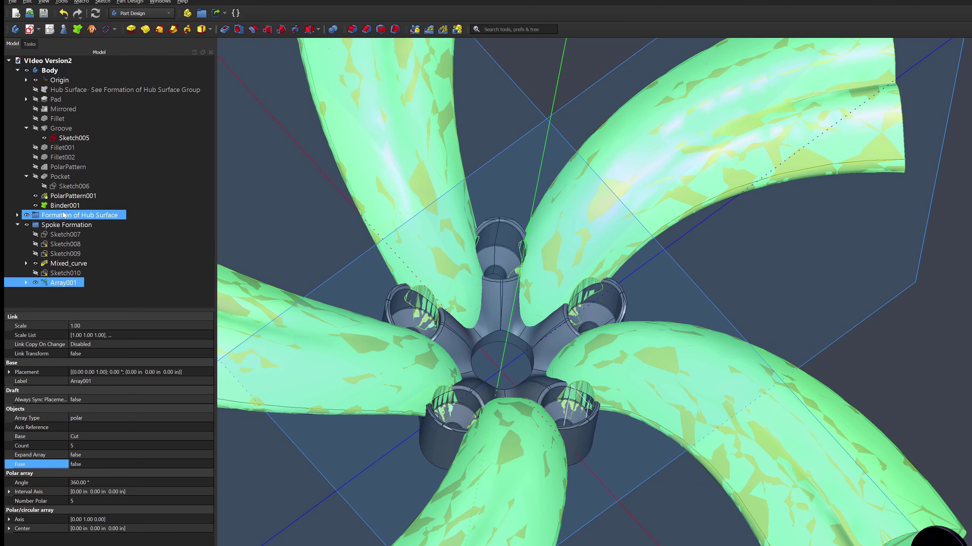
# Hide the patterned spokes and rename the new group to Spoke Formation
pyautogui.press('space')
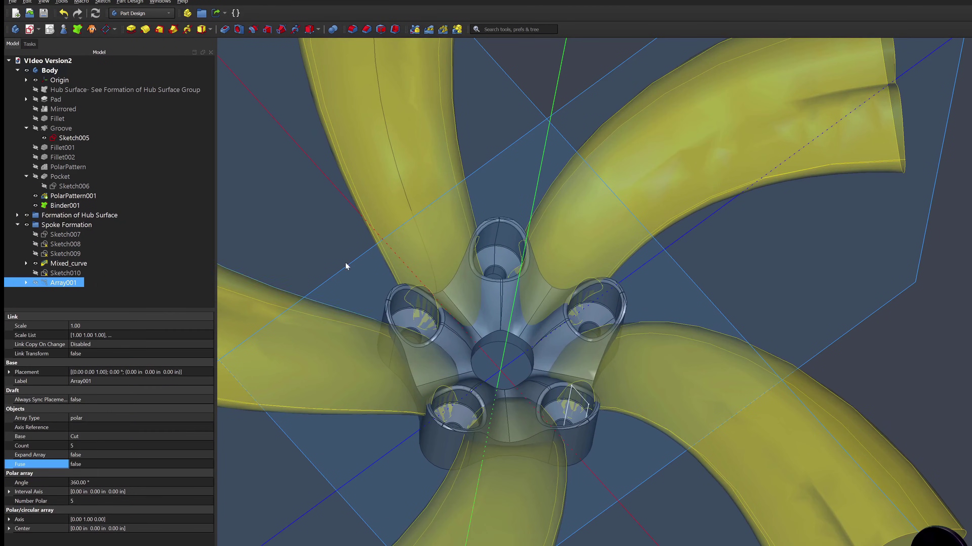
pyautogui.scroll(-4, 667, 313)
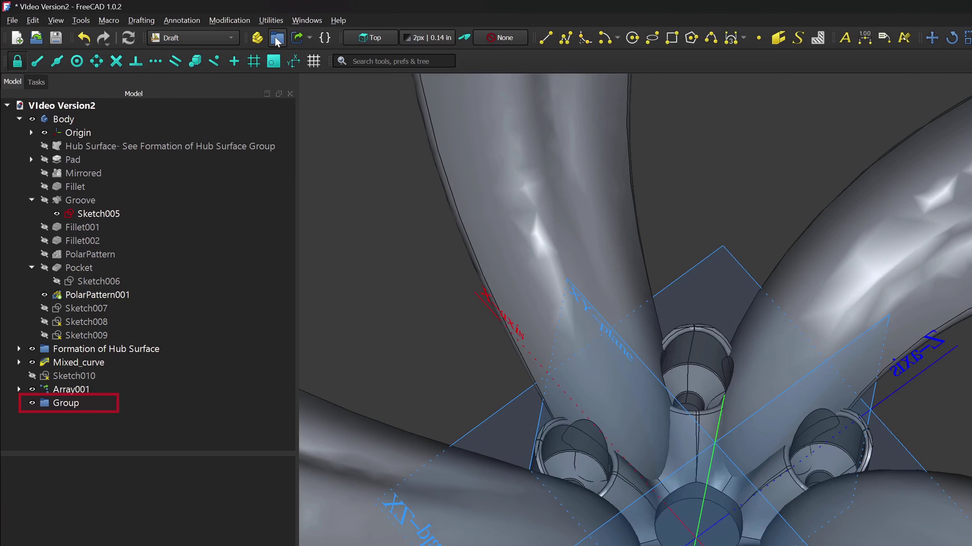
pyautogui.click(66, 408)
pyautogui.press('F2')
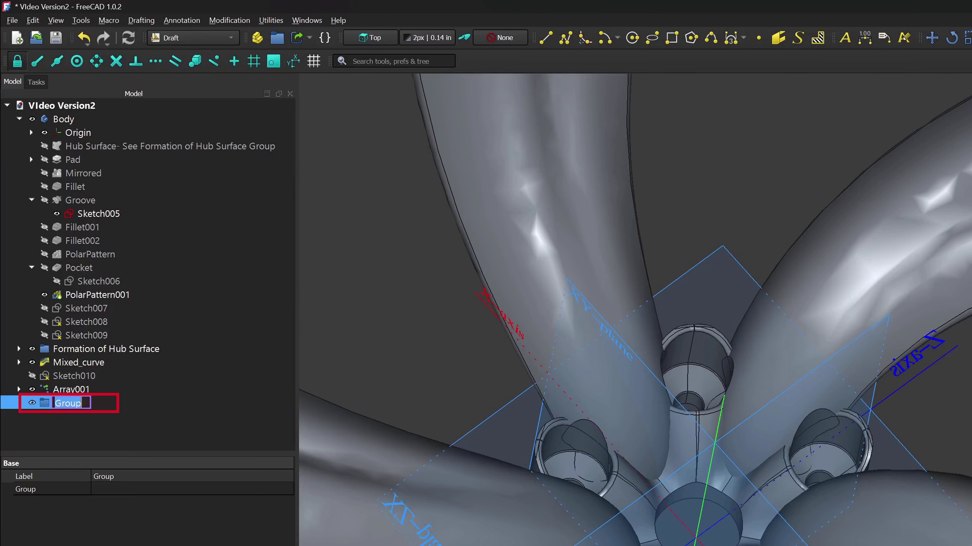
# Move Sketch007 through Array001 into the Spoke Formation group
pyautogui.click(108, 308)
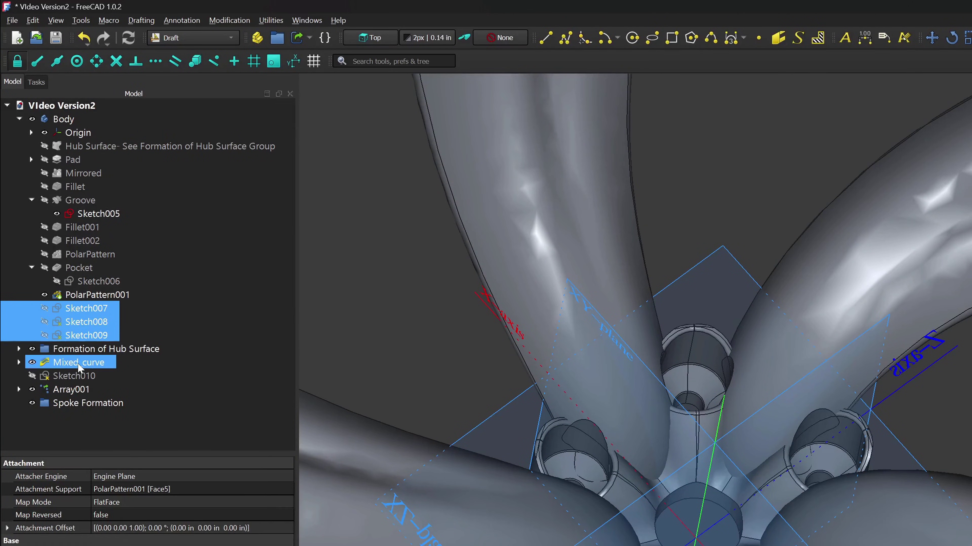
pyautogui.keyDown('shift'); pyautogui.click(71, 389); pyautogui.keyUp('shift')
pyautogui.moveTo(72, 389)
pyautogui.mouseDown()
pyautogui.moveTo(87, 397)
pyautogui.moveTo(79, 402)
pyautogui.mouseUp()
pyautogui.click(92, 368)
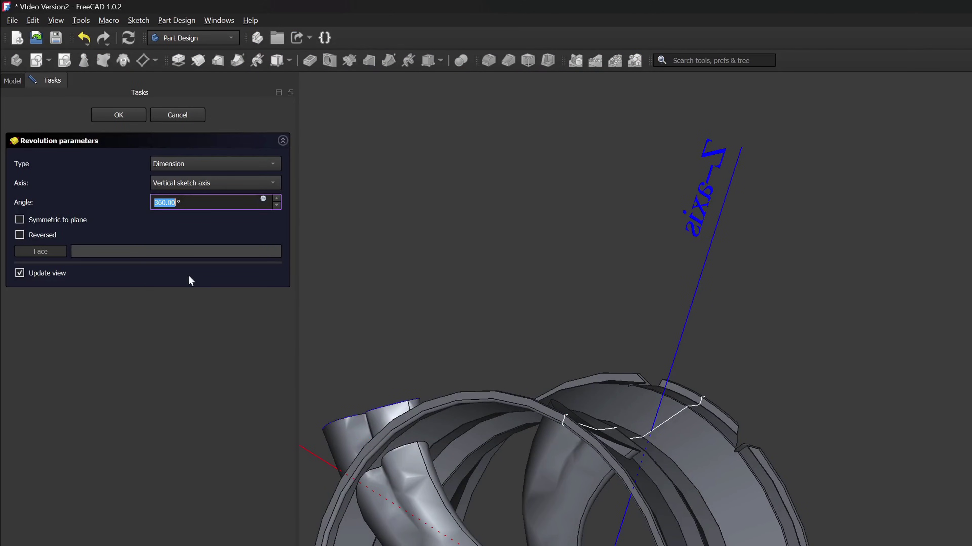
# Revolve the rim profile 360° about the Base Y axis and inspect the rim
pyautogui.click(196, 183)
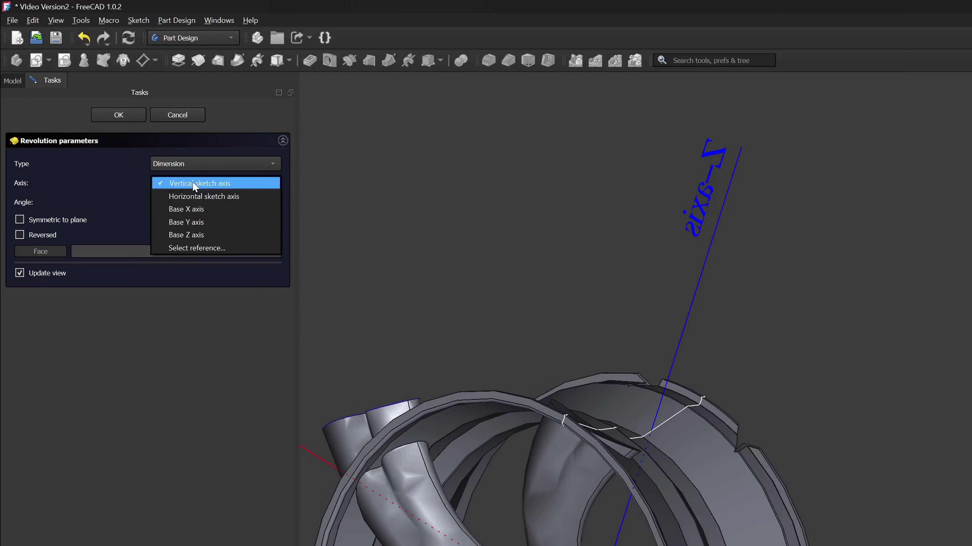
pyautogui.click(202, 222)
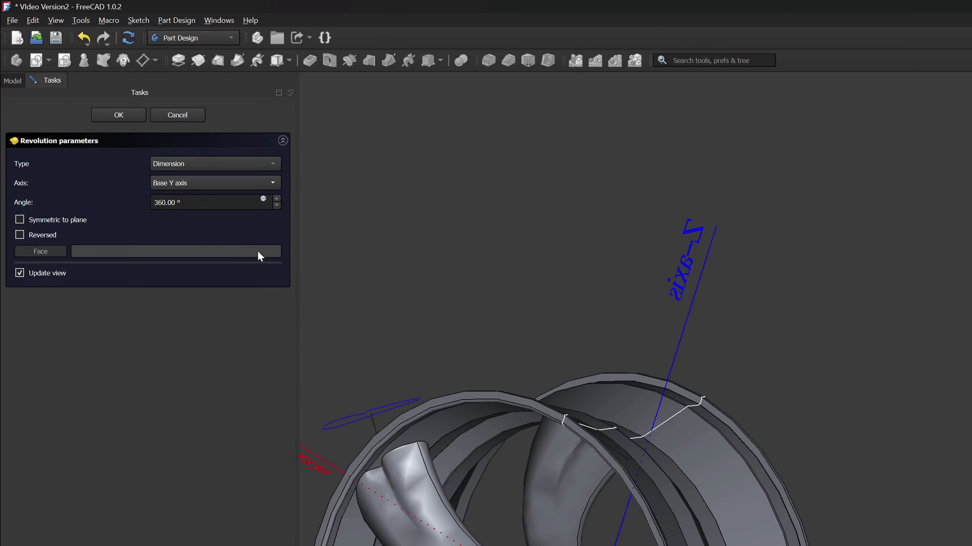
pyautogui.moveTo(677, 364); pyautogui.dragTo(732, 525, button='middle')
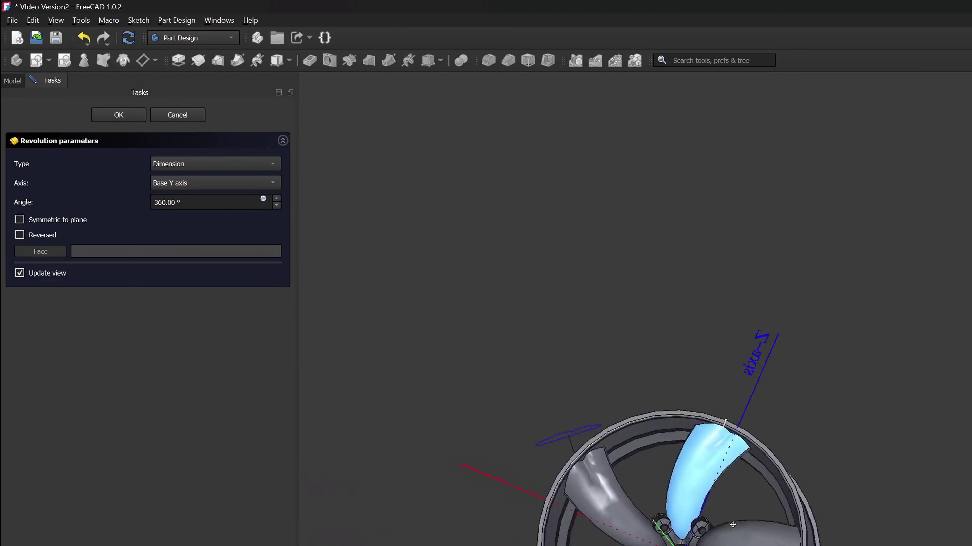
pyautogui.scroll(5, 732, 524)
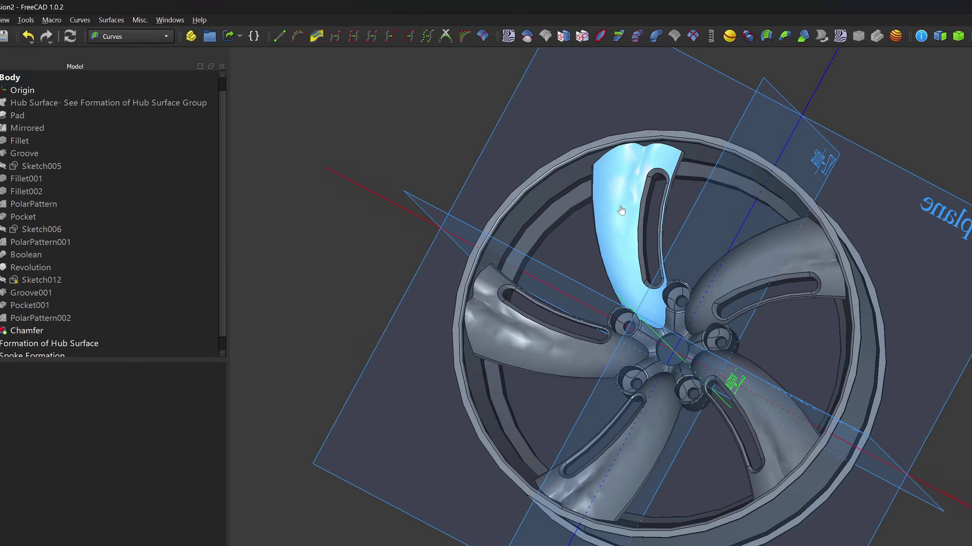
# Extract one spoke's top face as a subshape and hide the Chamfer body
pyautogui.click(596, 170)
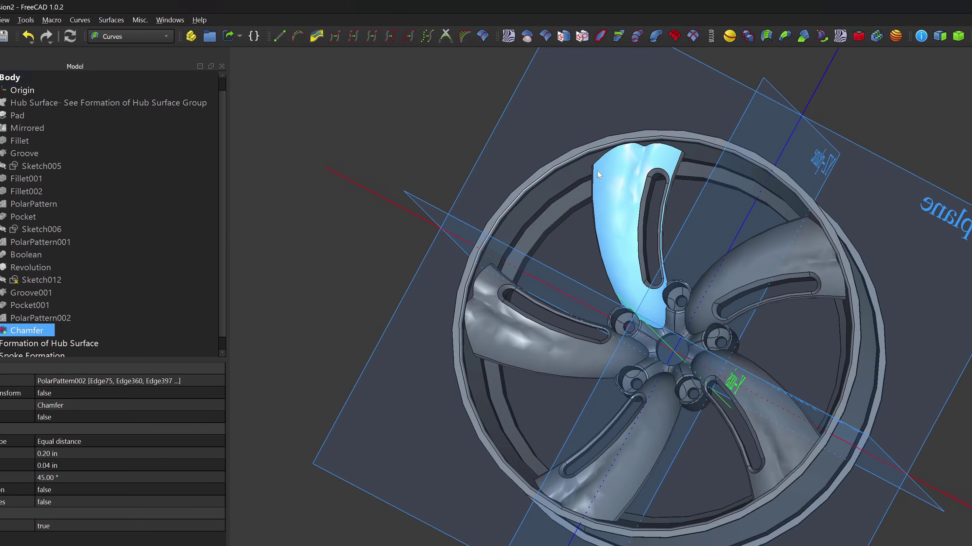
pyautogui.click(942, 38)
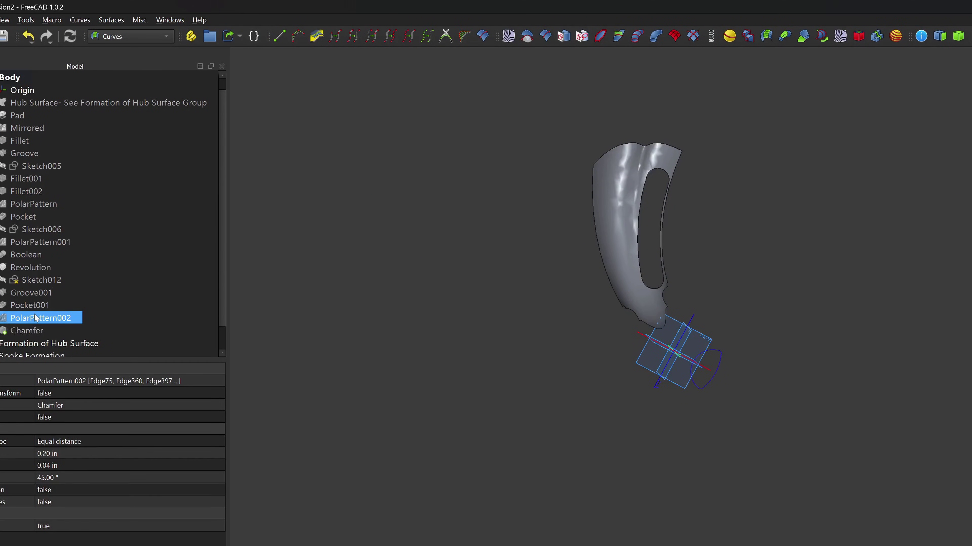
pyautogui.press('space')
pyautogui.click(27, 331)
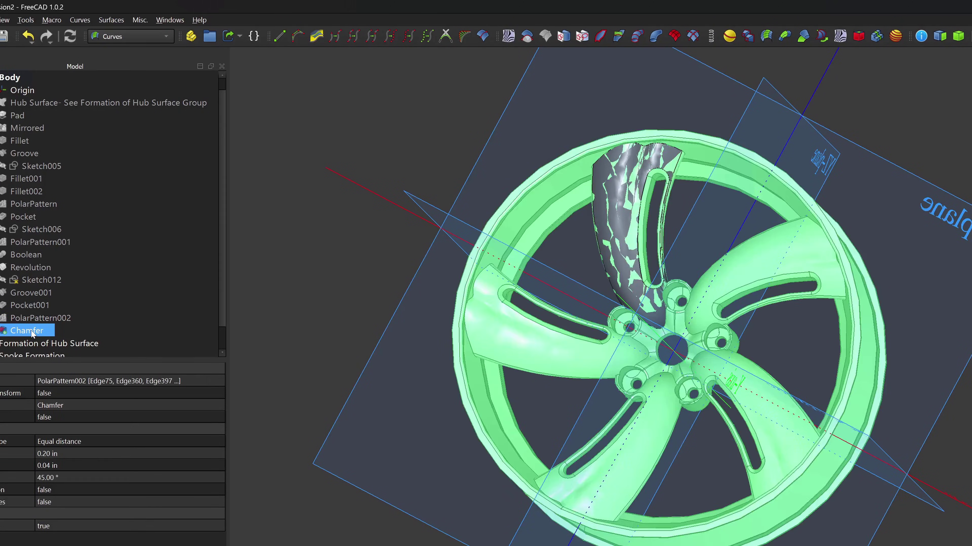
pyautogui.press('space')
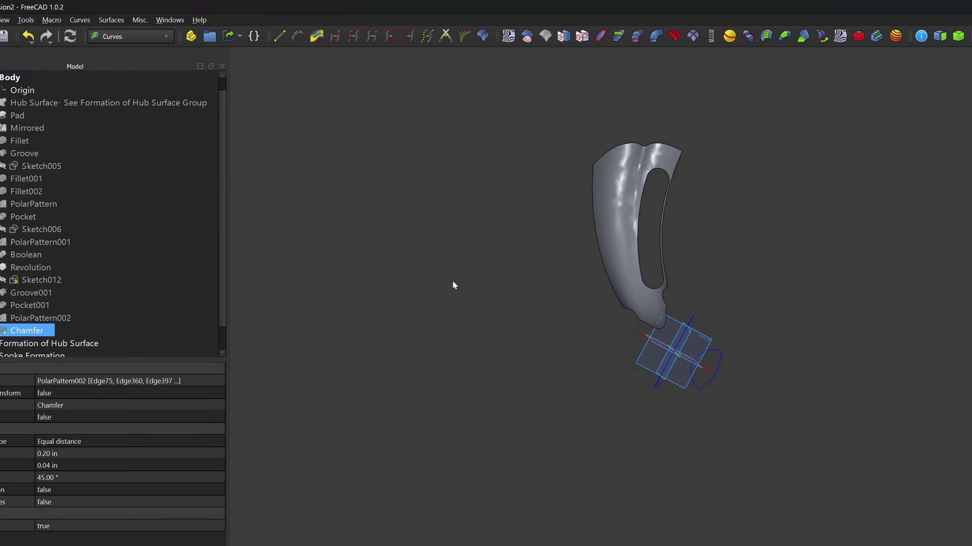
# Extrude the outline sketch on the spoke to a length of 15 in
pyautogui.click(688, 332)
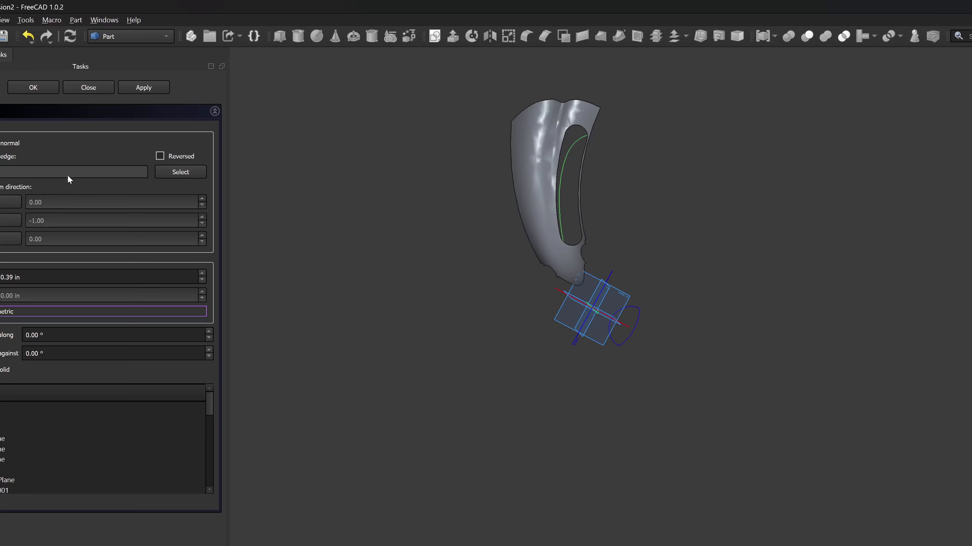
pyautogui.click(143, 87)
pyautogui.scroll(5, 554, 191)
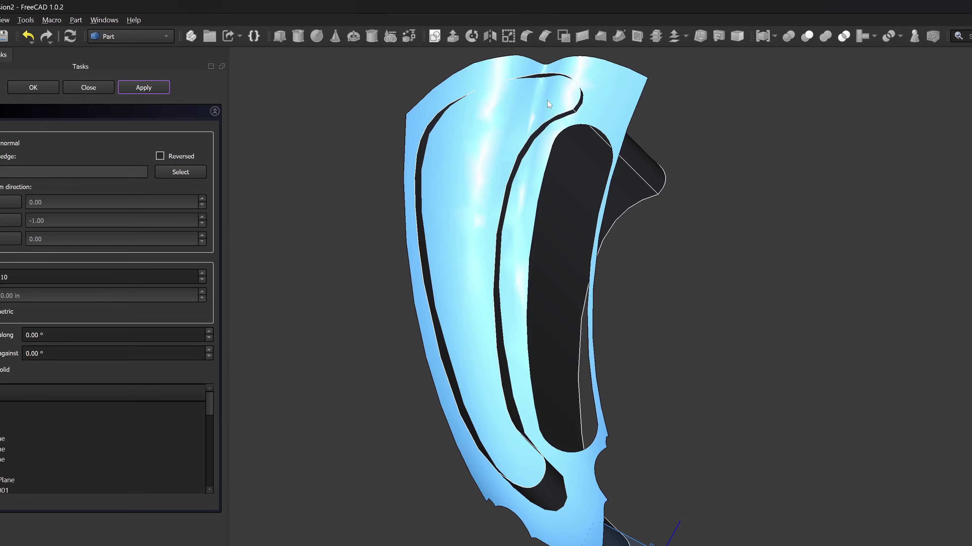
pyautogui.click(45, 87)
pyautogui.click(22, 331)
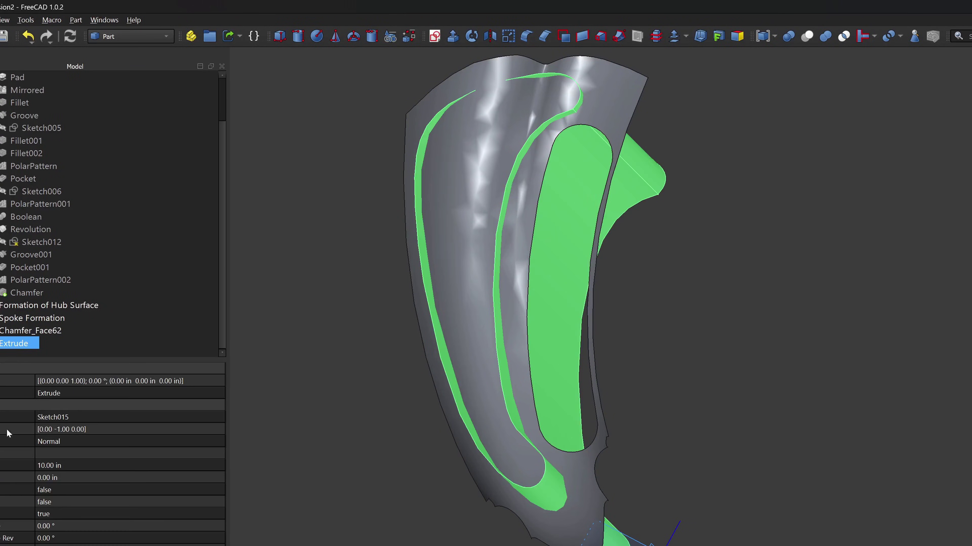
pyautogui.press('Return')
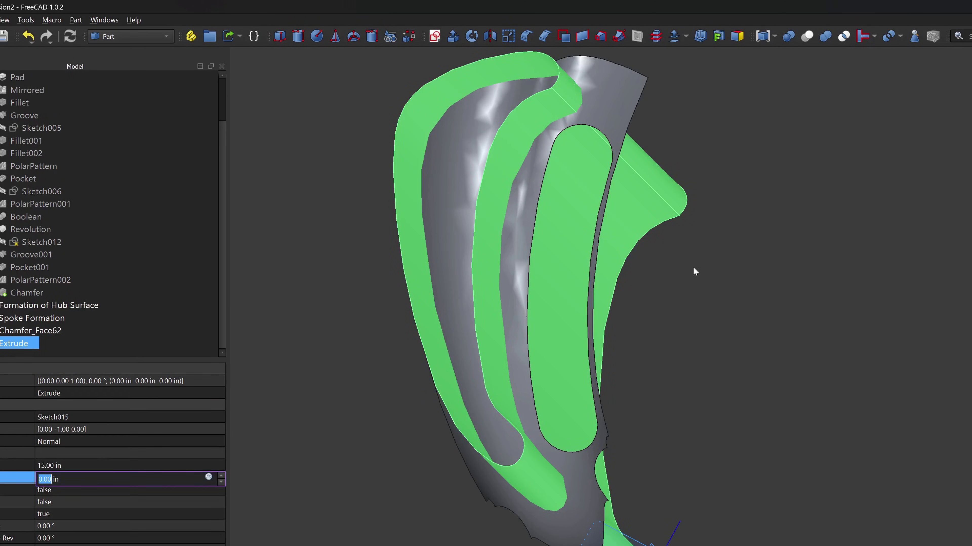
pyautogui.click(680, 280)
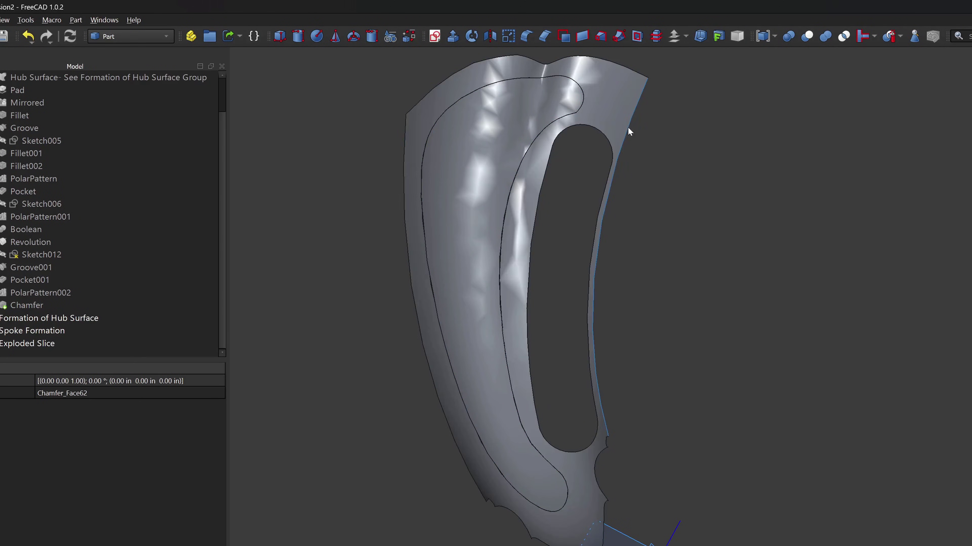
# Hide the outer sliced piece, lower the face copy, and join them with a side wall
pyautogui.click(617, 115)
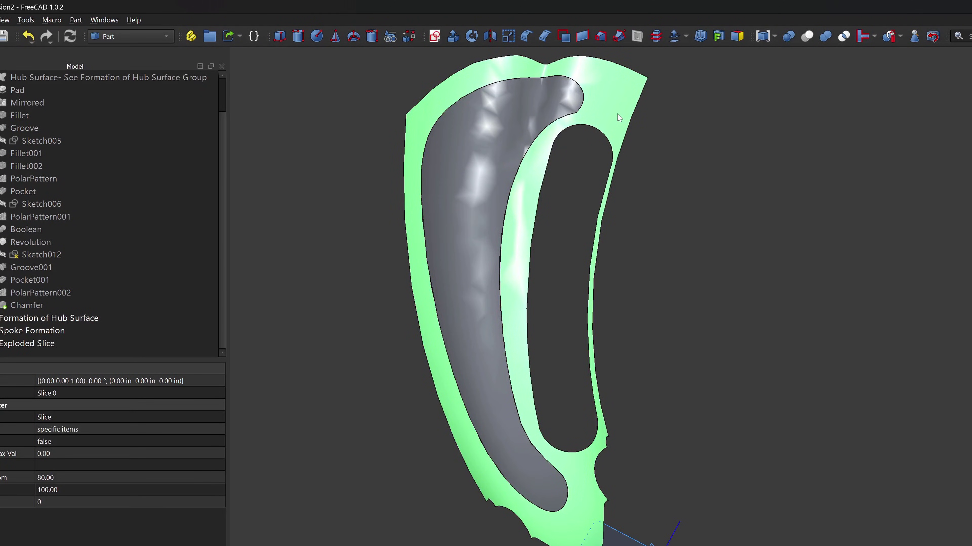
pyautogui.press('space')
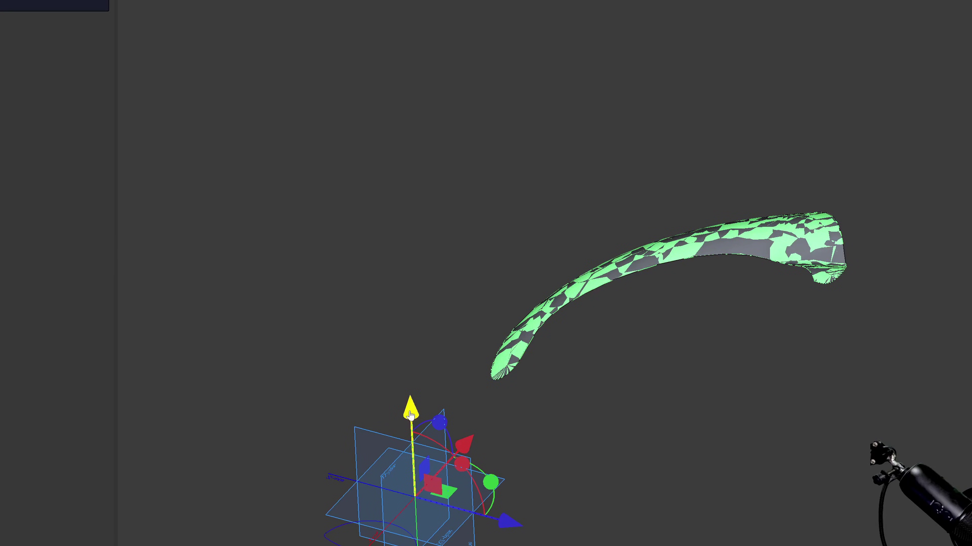
pyautogui.moveTo(410, 425); pyautogui.dragTo(412, 434)
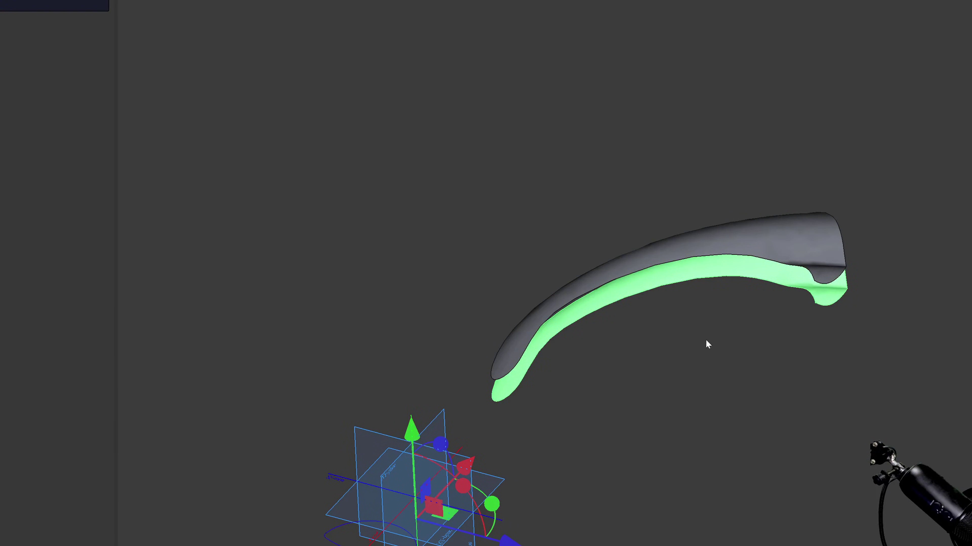
pyautogui.press('Return')
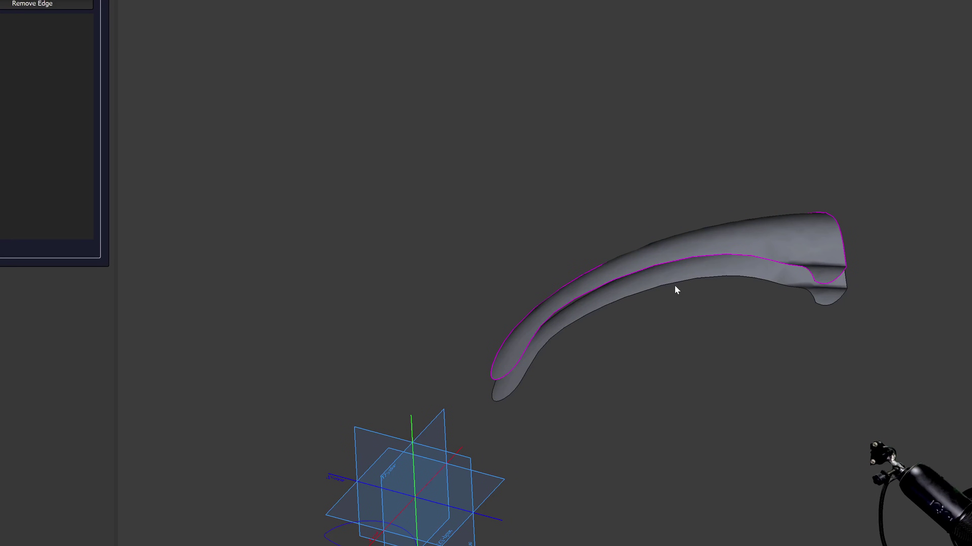
pyautogui.click(671, 284)
pyautogui.moveTo(681, 346)
pyautogui.mouseDown(button='middle')
pyautogui.moveTo(685, 322)
pyautogui.moveTo(677, 341)
pyautogui.mouseUp(button='middle')
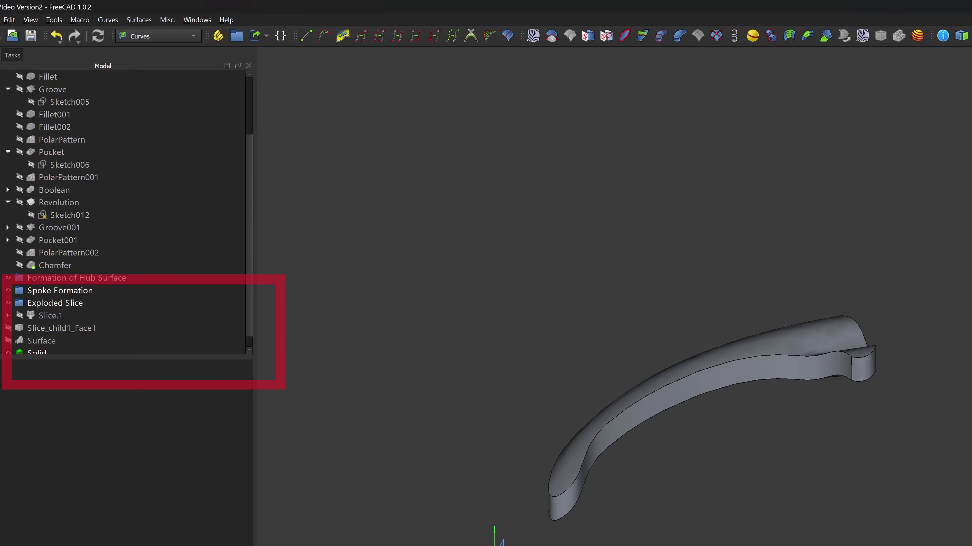
pyautogui.scroll(-1, 54, 340)
# Change the Boolean from Fuse to Cut, subtracting the spoke Solid from the wheel Body
pyautogui.click(43, 341)
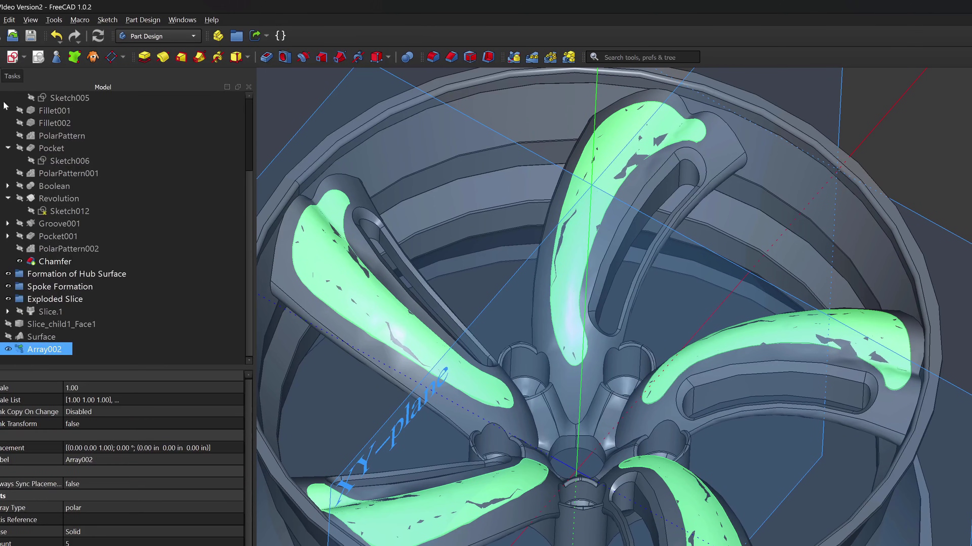
pyautogui.click(46, 148)
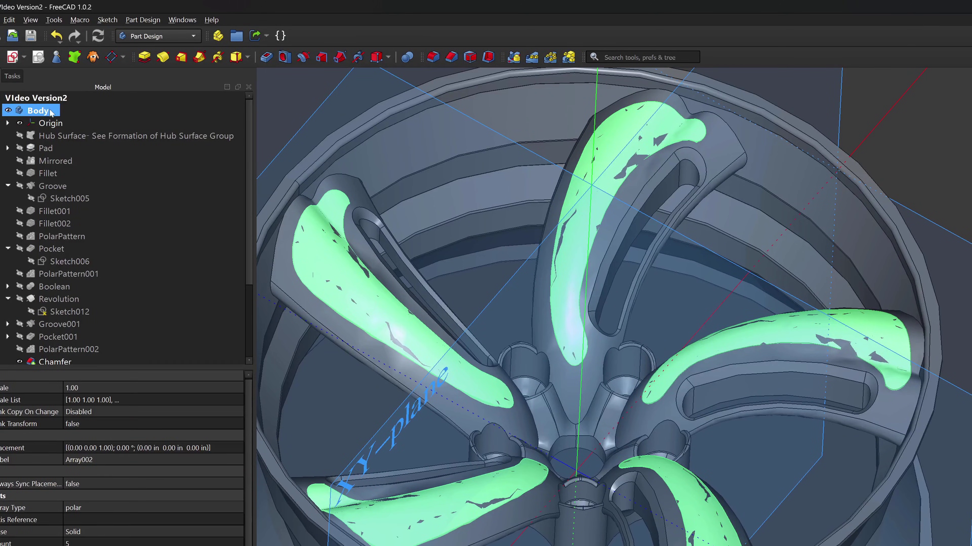
pyautogui.doubleClick(42, 286)
pyautogui.click(53, 388)
pyautogui.click(53, 400)
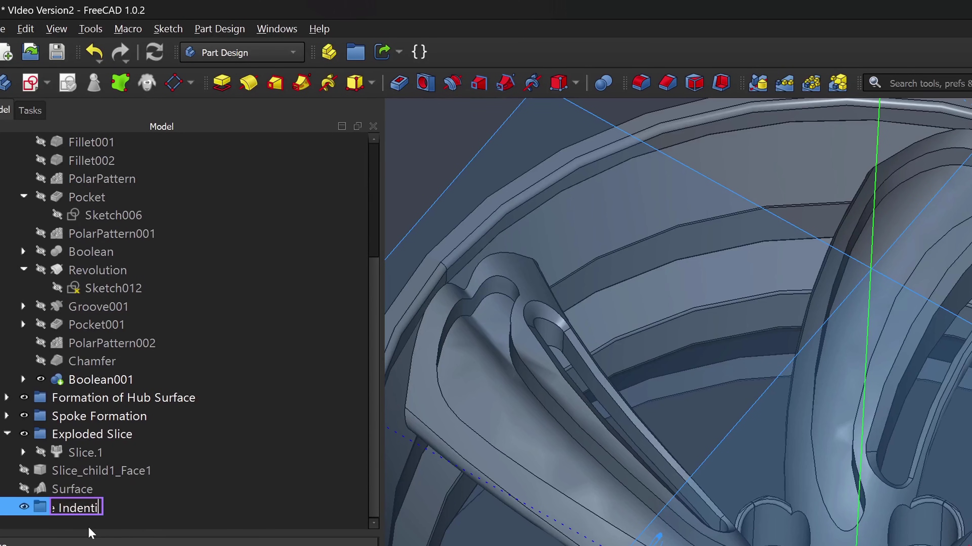
# Select the slice pieces, including Slice_child1_Face1, for the Spoke Indention group
pyautogui.moveTo(106, 427); pyautogui.dragTo(66, 506)
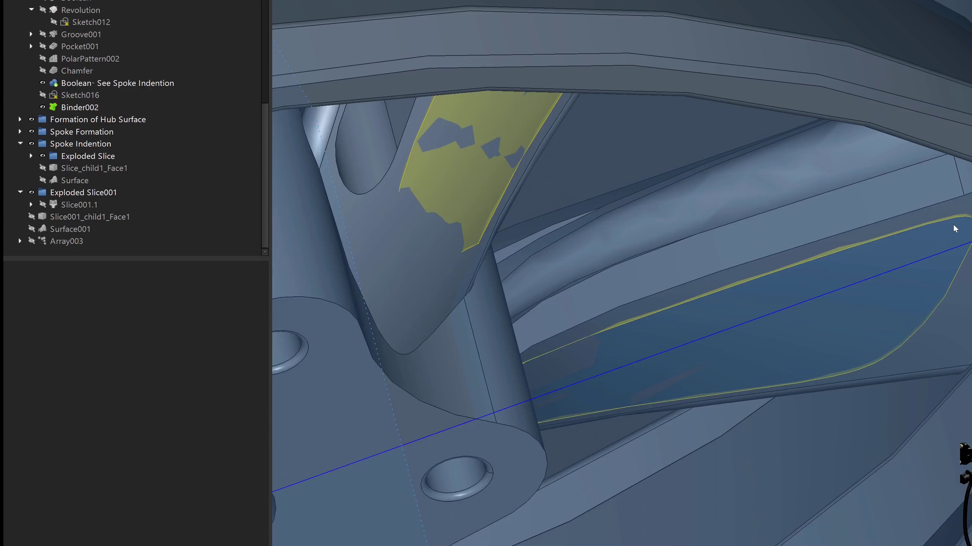
pyautogui.scroll(-5, 787, 282)
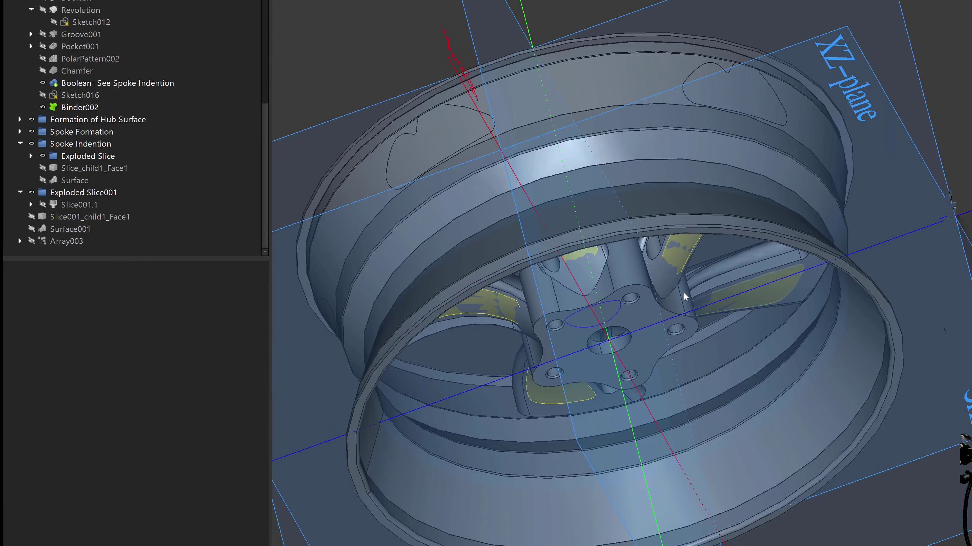
pyautogui.click(83, 168)
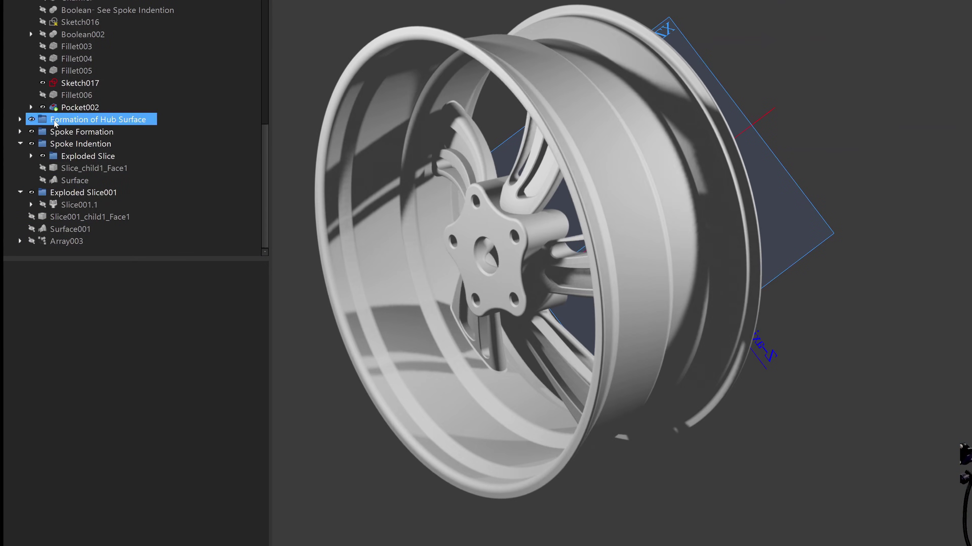
# Delete Pocket002 and its sketch from the tree
pyautogui.rightClick(66, 107)
pyautogui.click(106, 366)
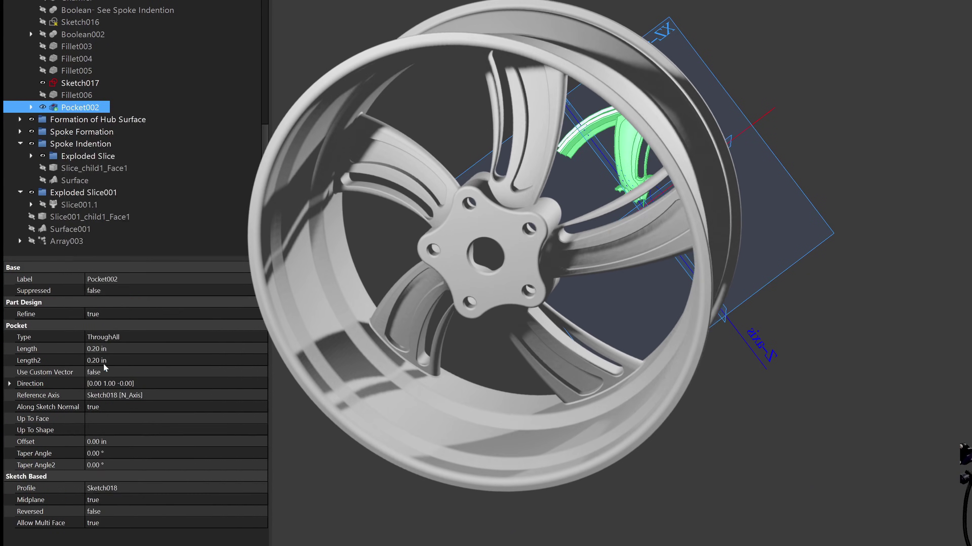
pyautogui.rightClick(80, 108)
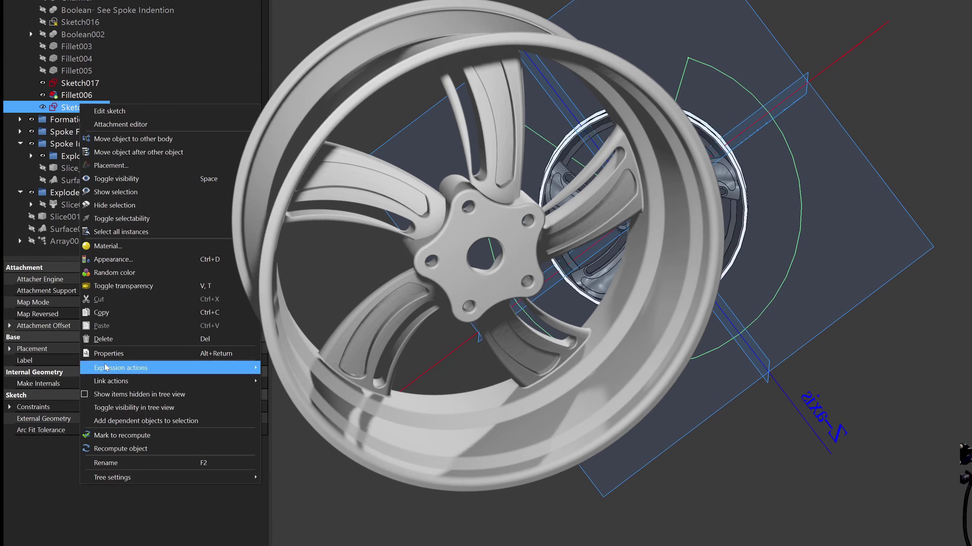
pyautogui.click(102, 339)
# Open the empty Sketch017 on the XZ plane for editing
pyautogui.click(89, 95)
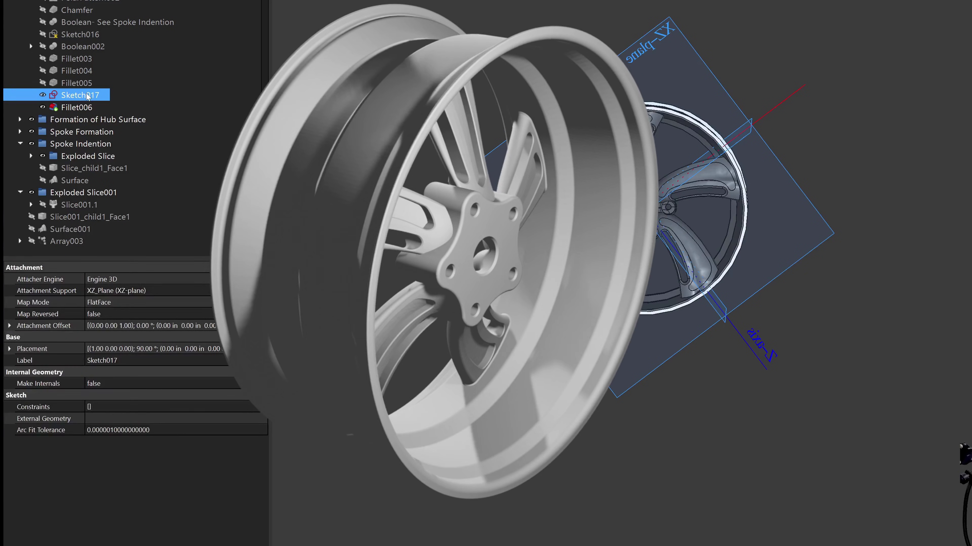
pyautogui.rightClick(75, 96)
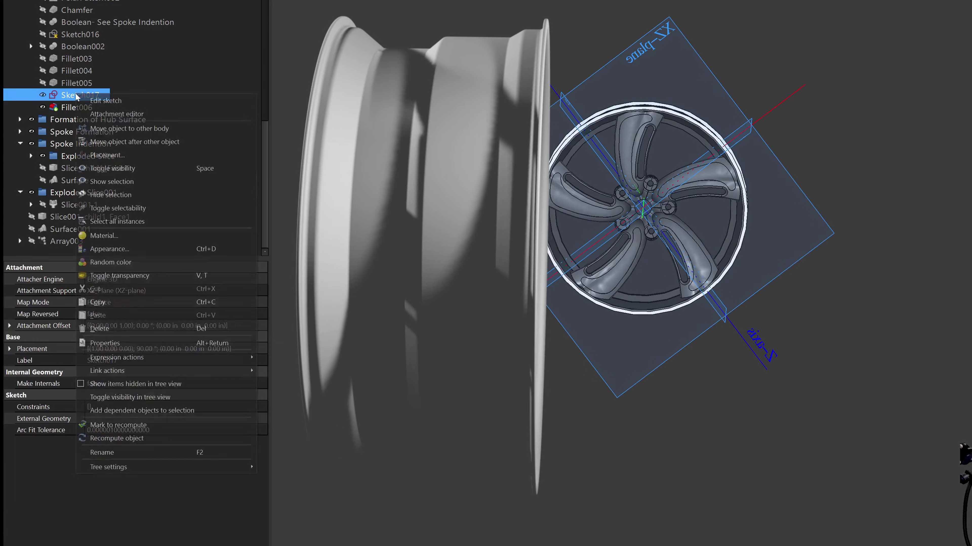
pyautogui.click(103, 101)
pyautogui.scroll(5, 792, 153)
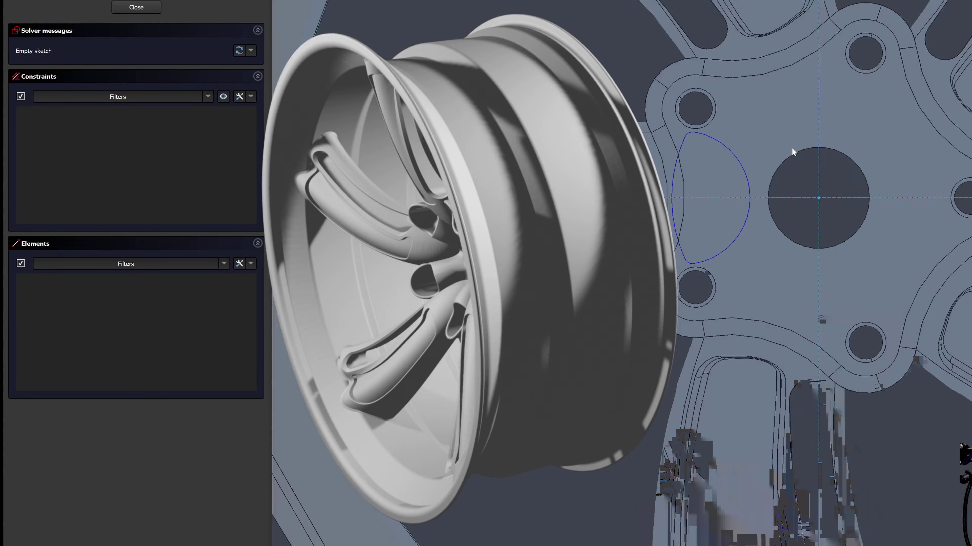
pyautogui.scroll(-4, 708, 249)
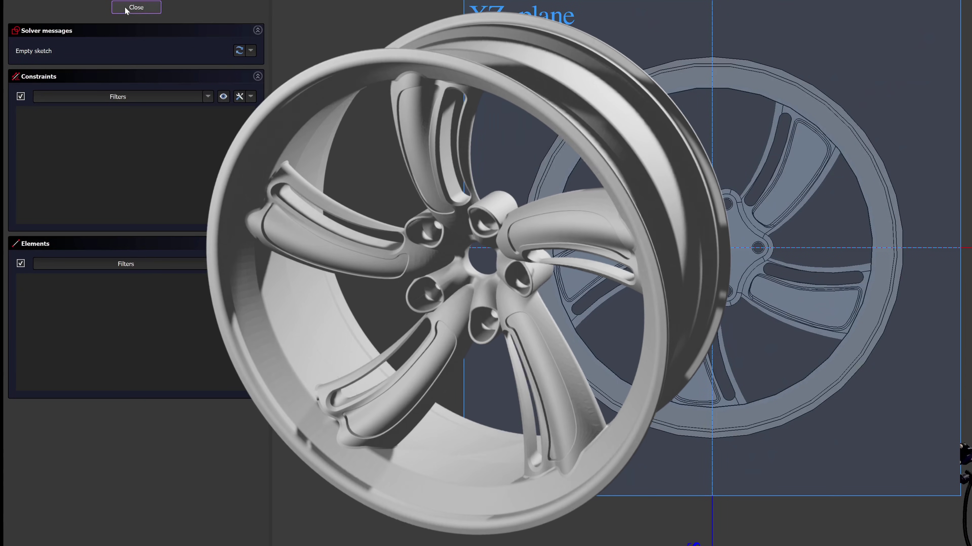